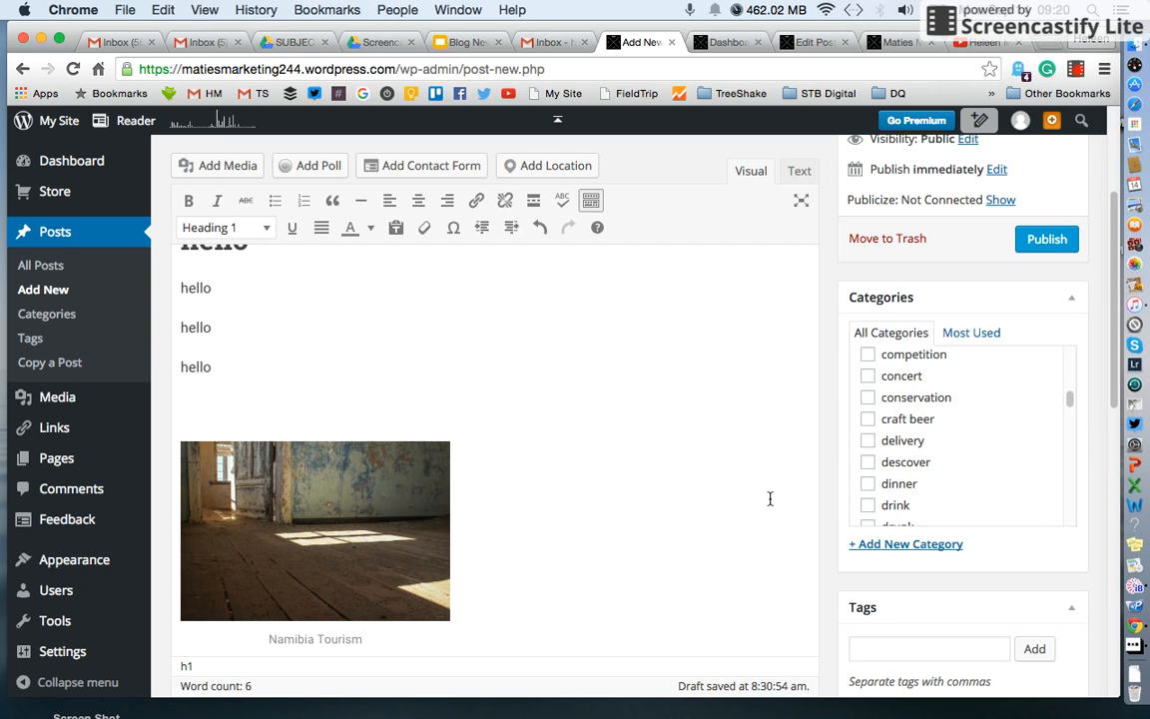
- Examine the draft post's content, media options and tags, and compare with the published Maties Marketing244 blog home page
scroll(770, 499, down, 3)
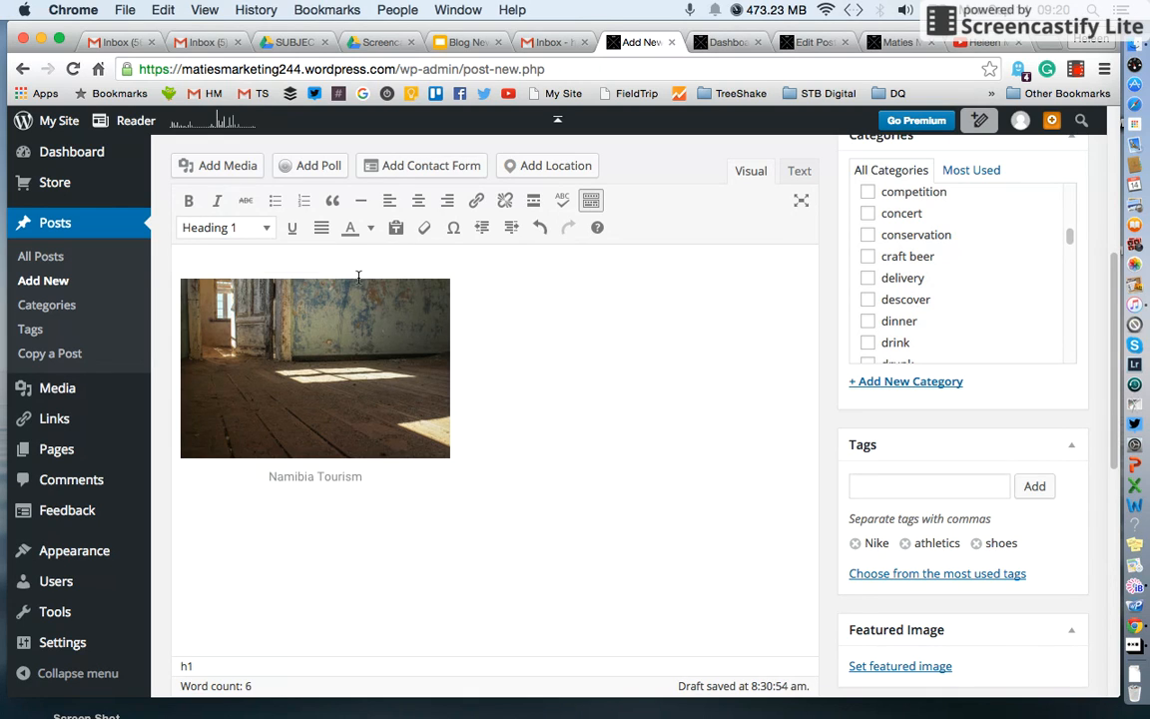
scroll(339, 395, up, 7)
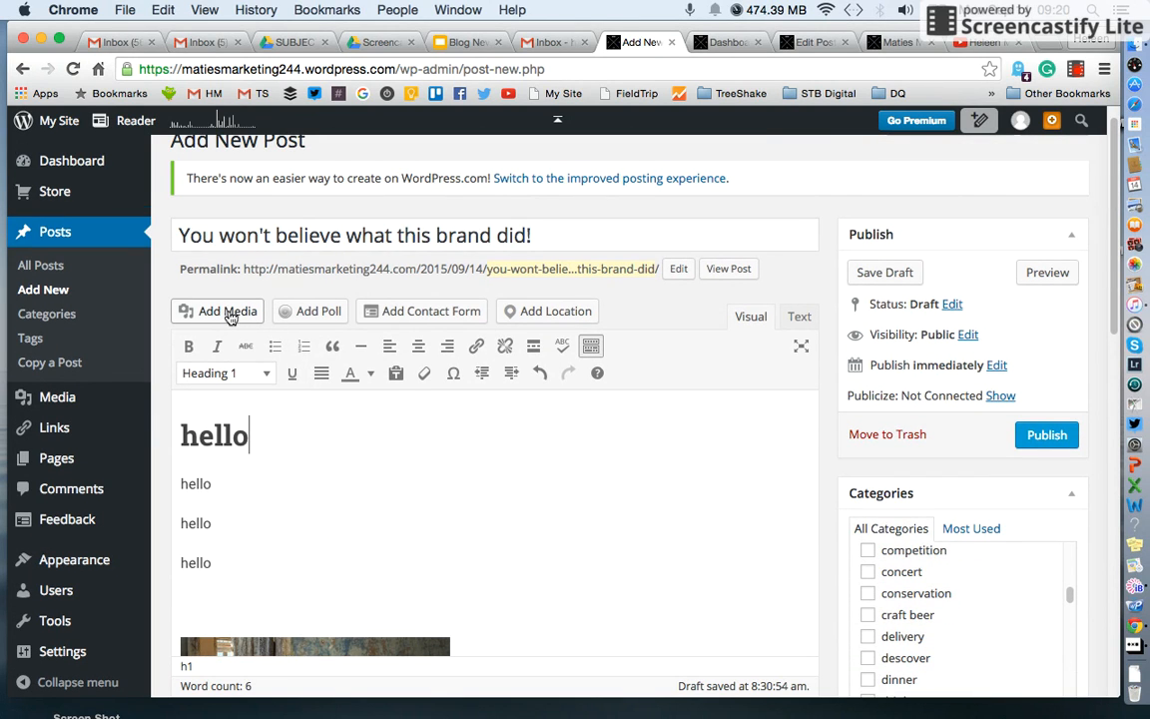
scroll(403, 434, down, 5)
scroll(402, 434, down, 5)
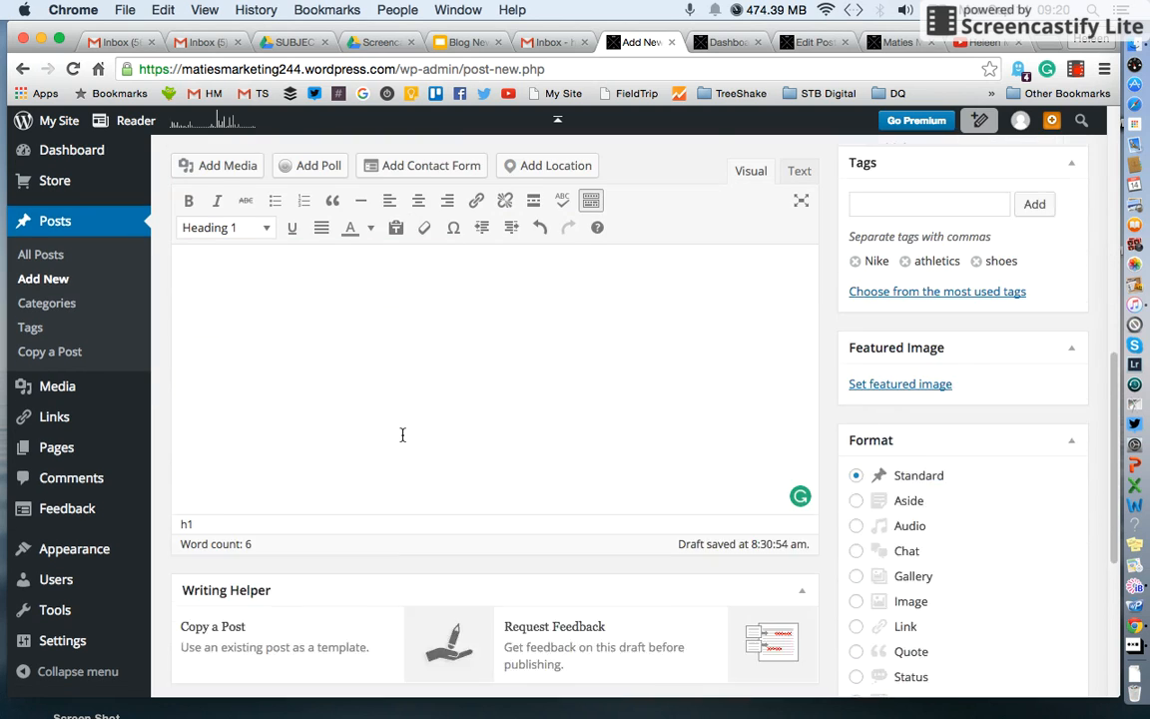
scroll(401, 439, up, 2)
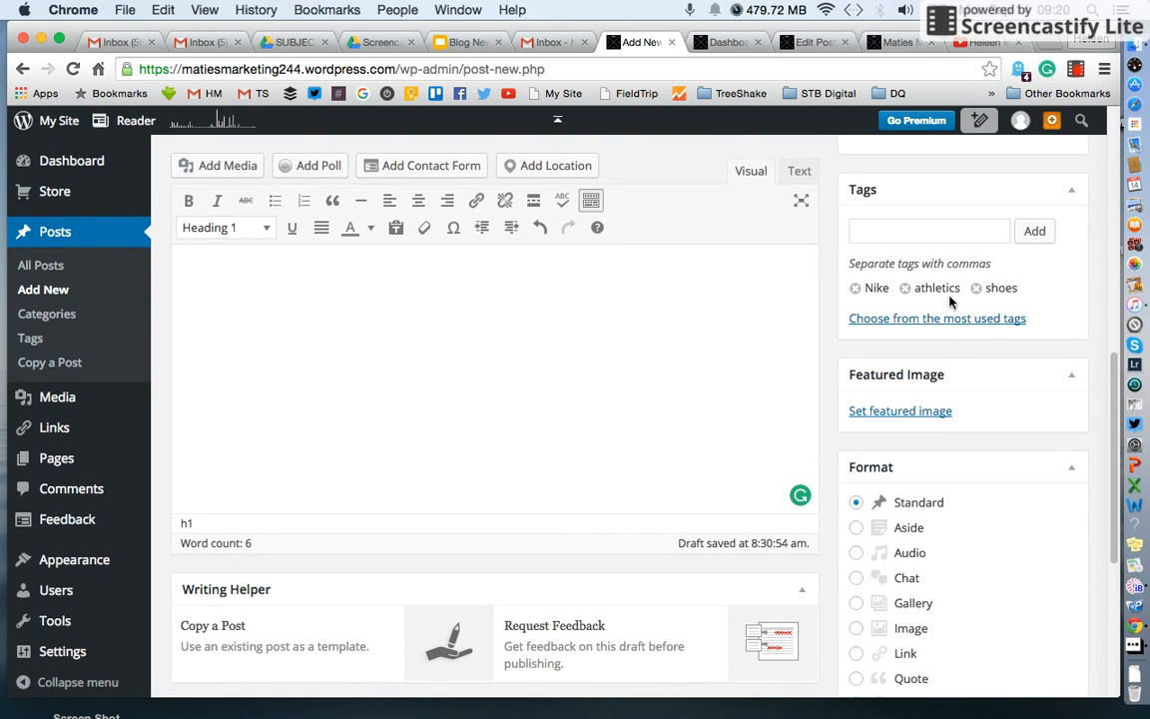
click(902, 41)
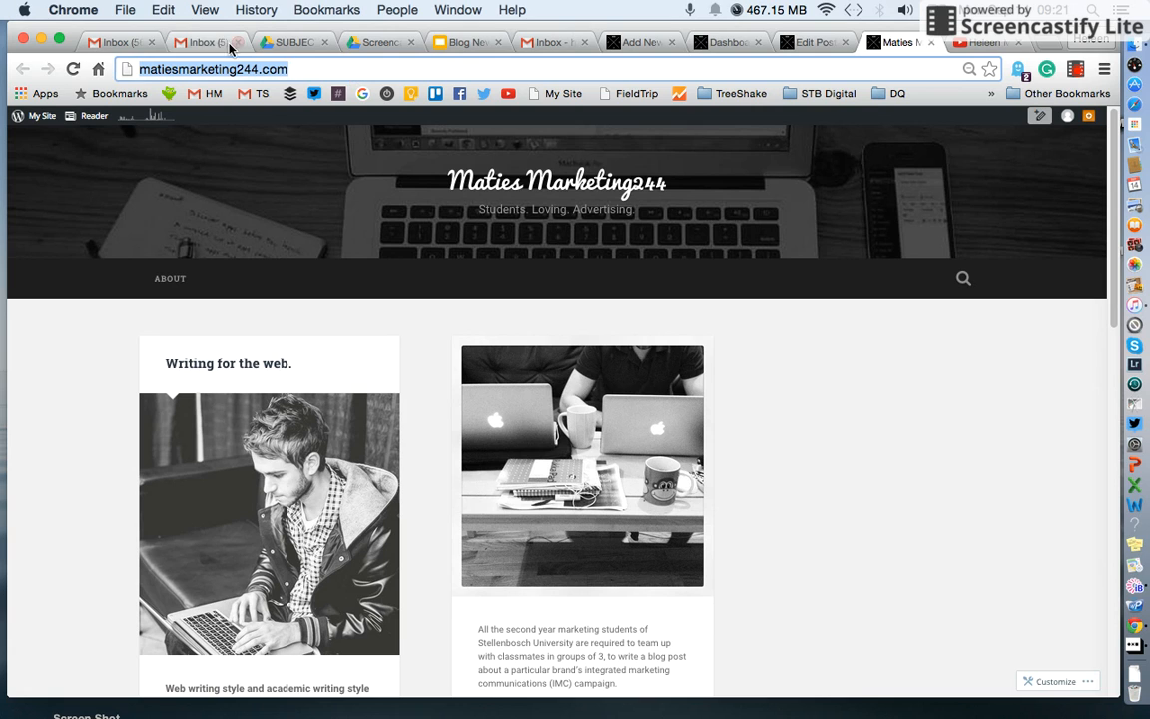
click(645, 43)
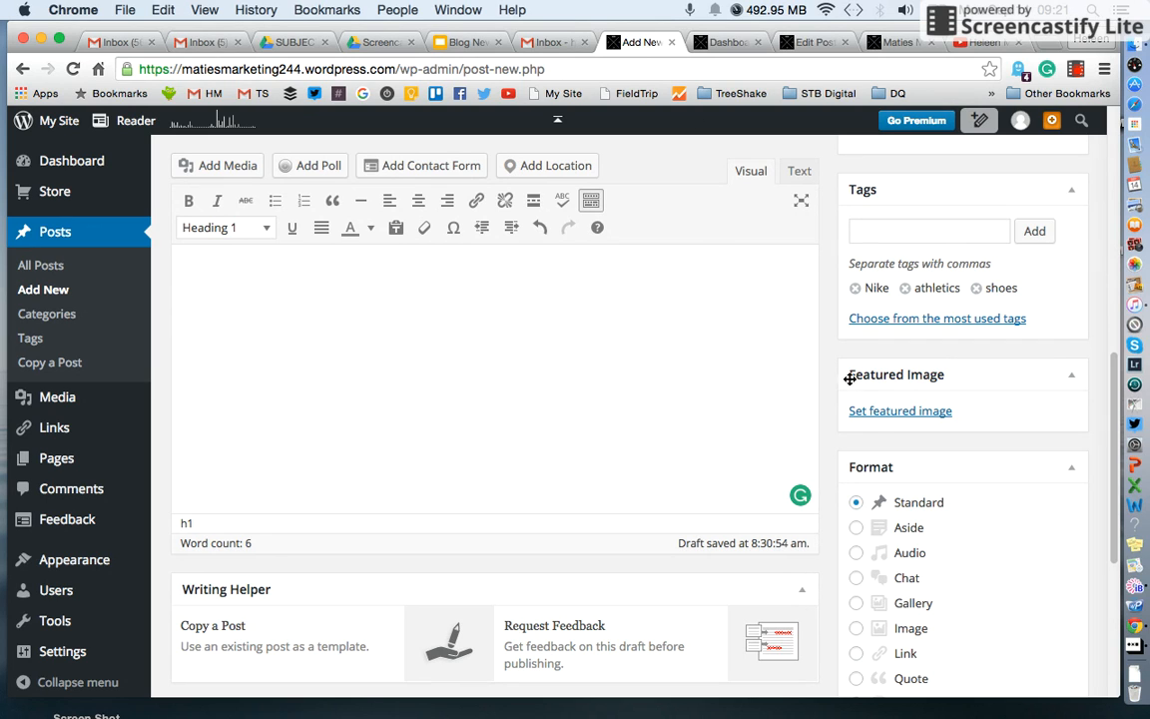
- Set the leaping dolphin at sunset picture, 14.jpg, from the media library as the post's featured image
click(885, 413)
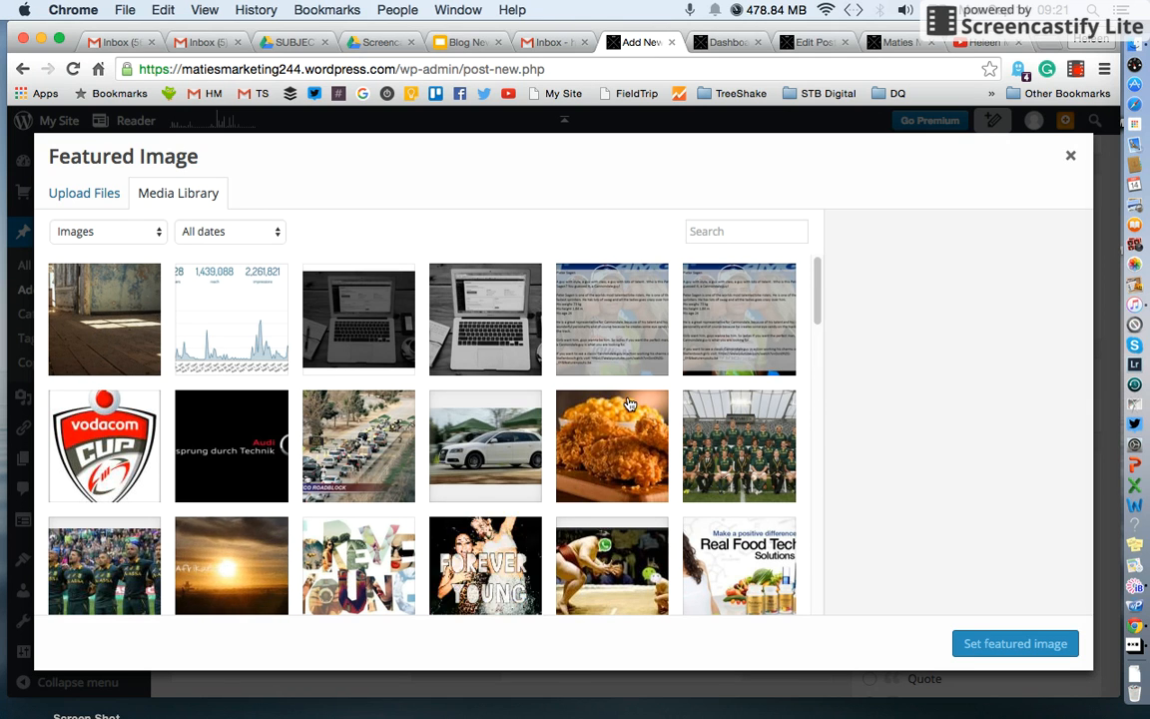
scroll(629, 403, down, 3)
scroll(630, 404, up, 3)
scroll(630, 403, down, 3)
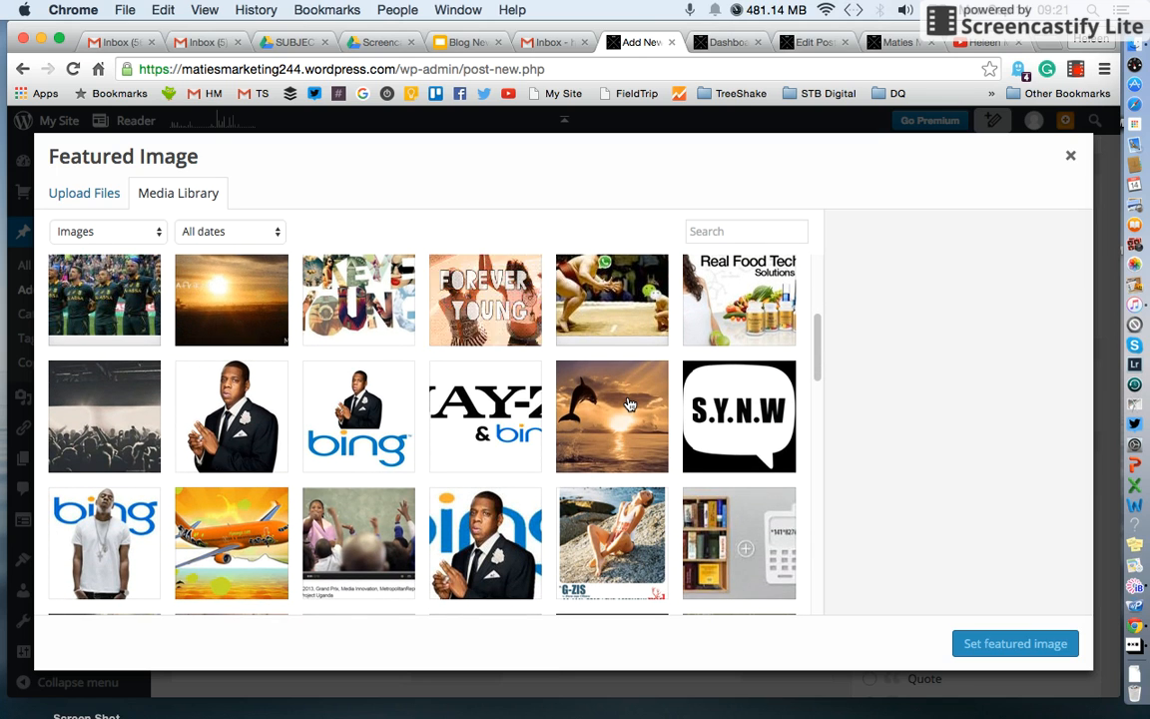
click(629, 403)
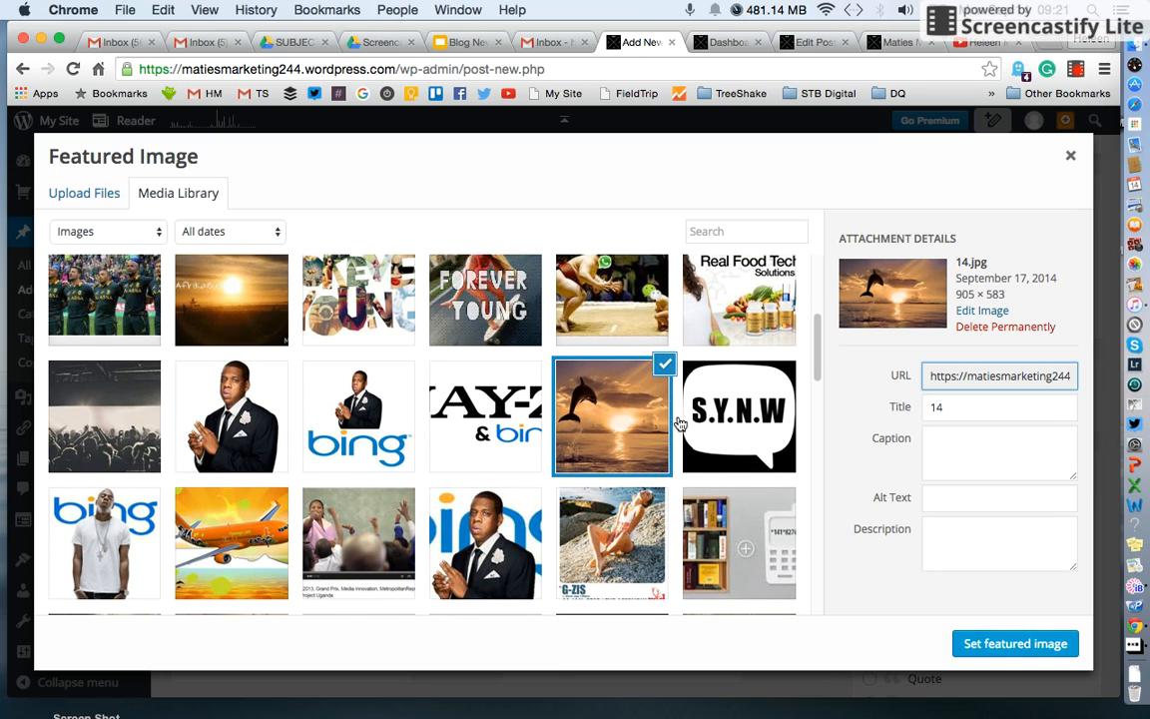
click(1006, 644)
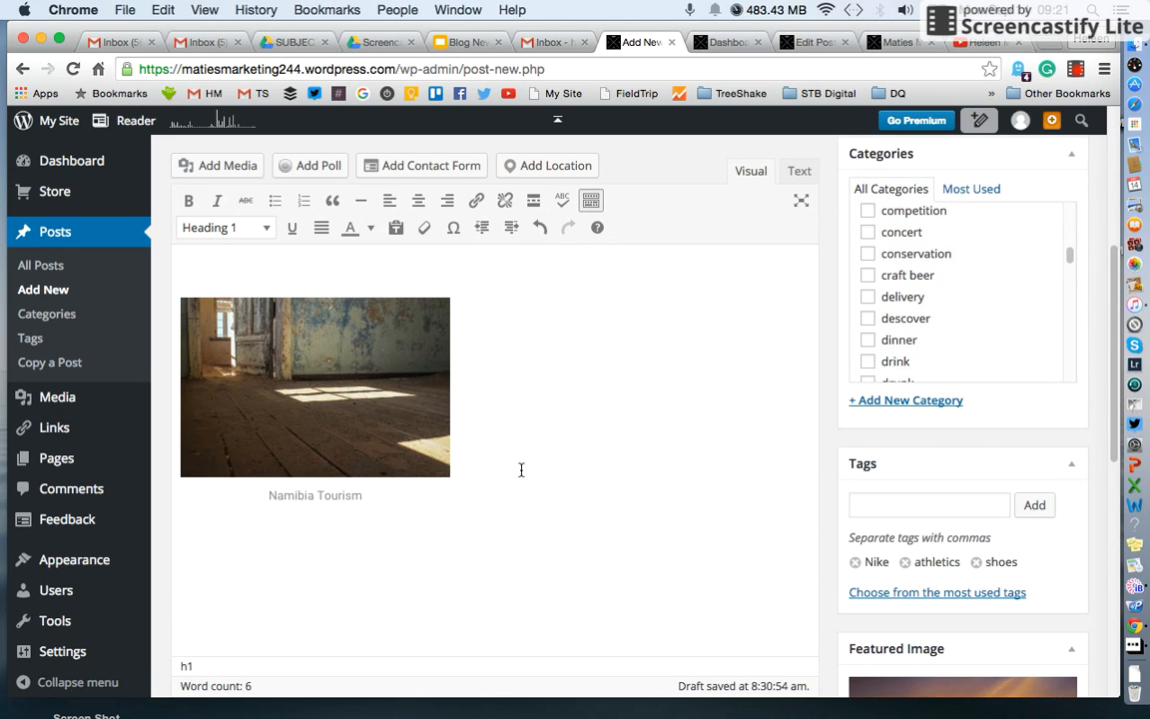
- Add a "Source:" line below the captioned Namibia Tourism photo in the post body
click(517, 488)
scroll(416, 463, down, 1)
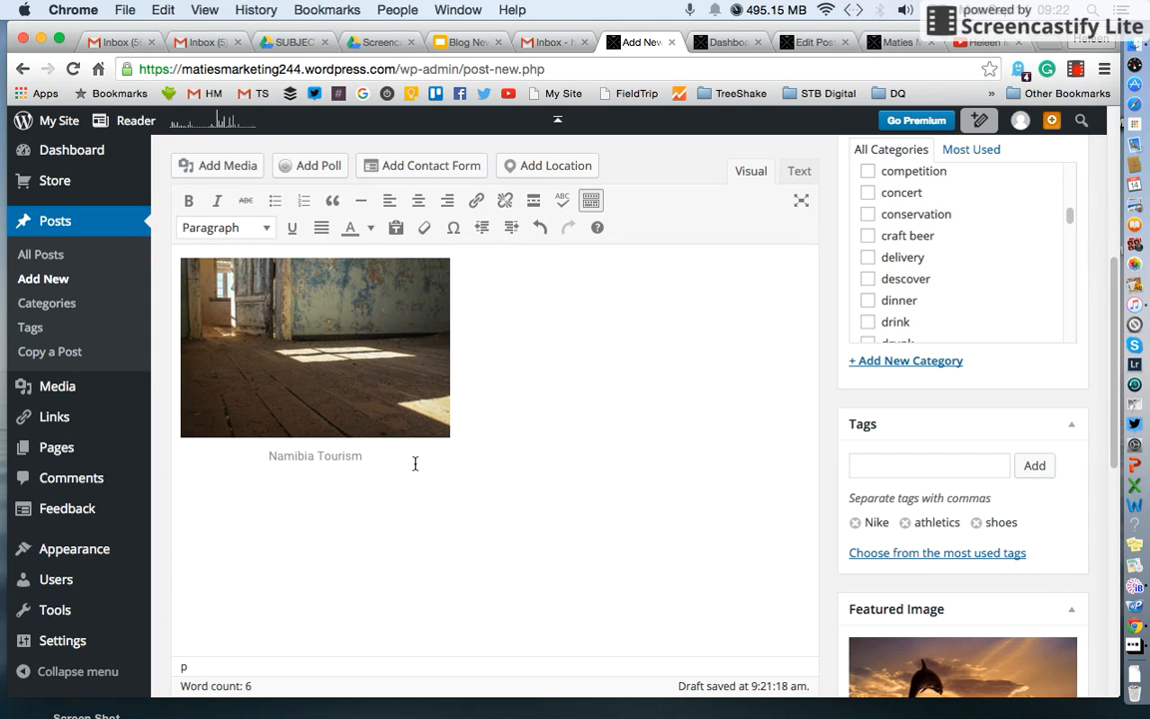
text(Source:)
- Open the Google URL Shortener at goo.gl in a new tab and activate its long URL field
click(1047, 43)
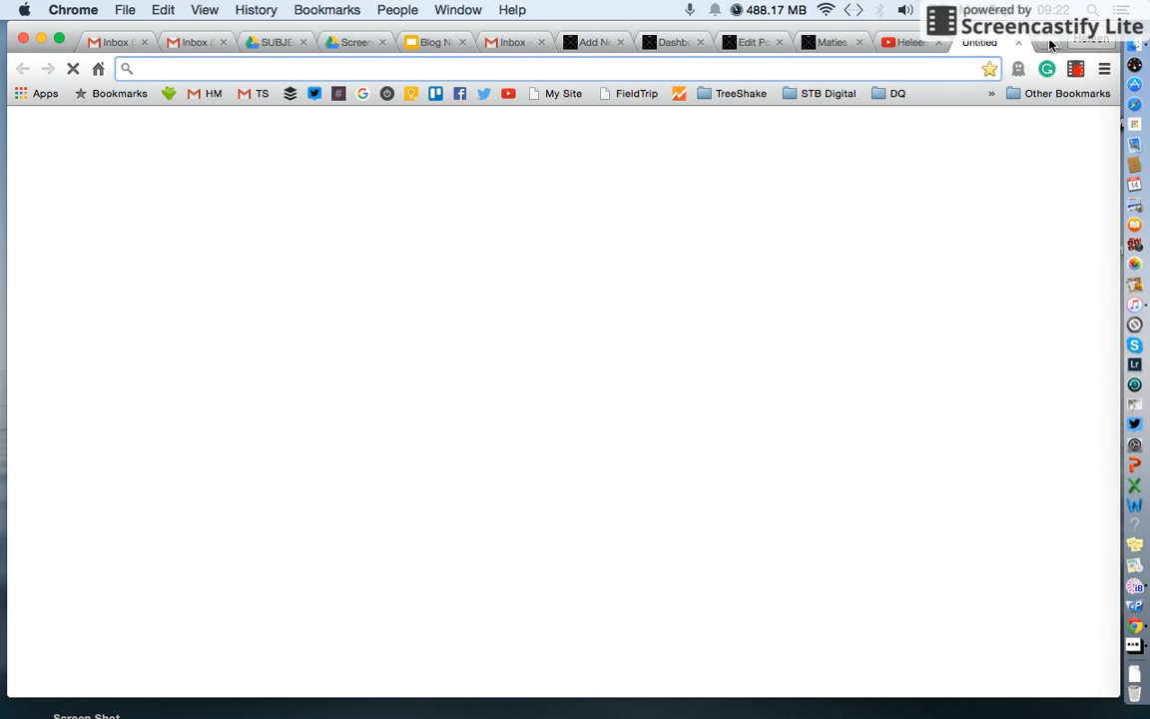
text(google)
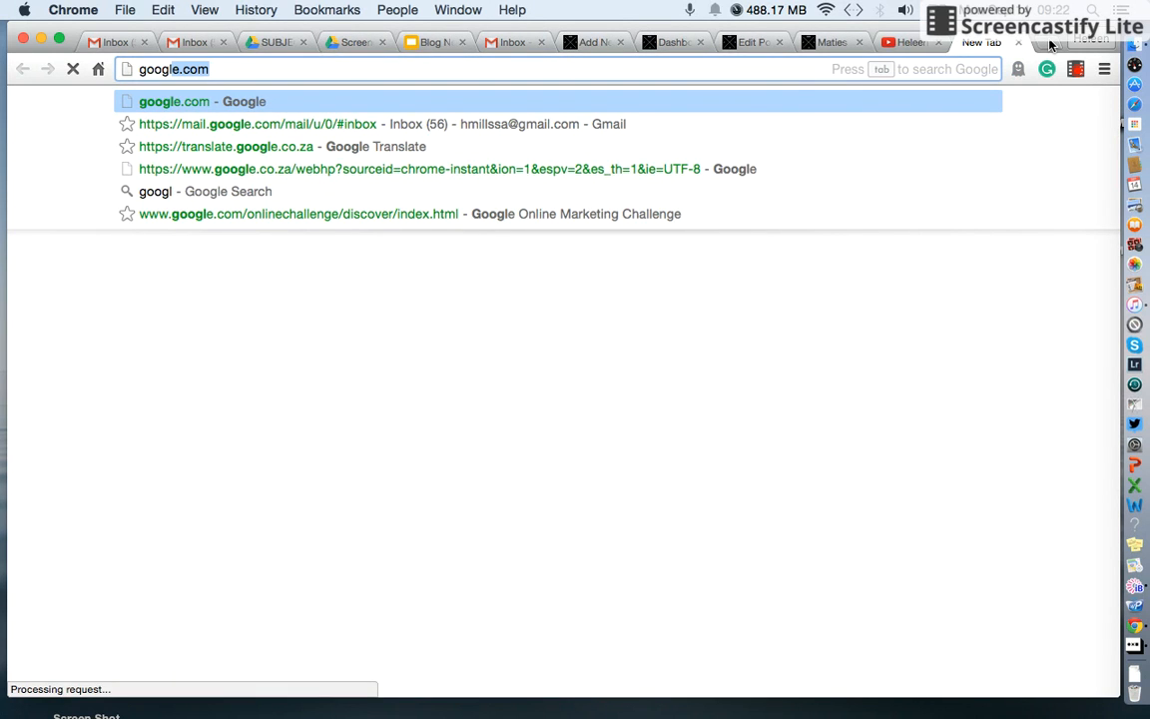
text( url)
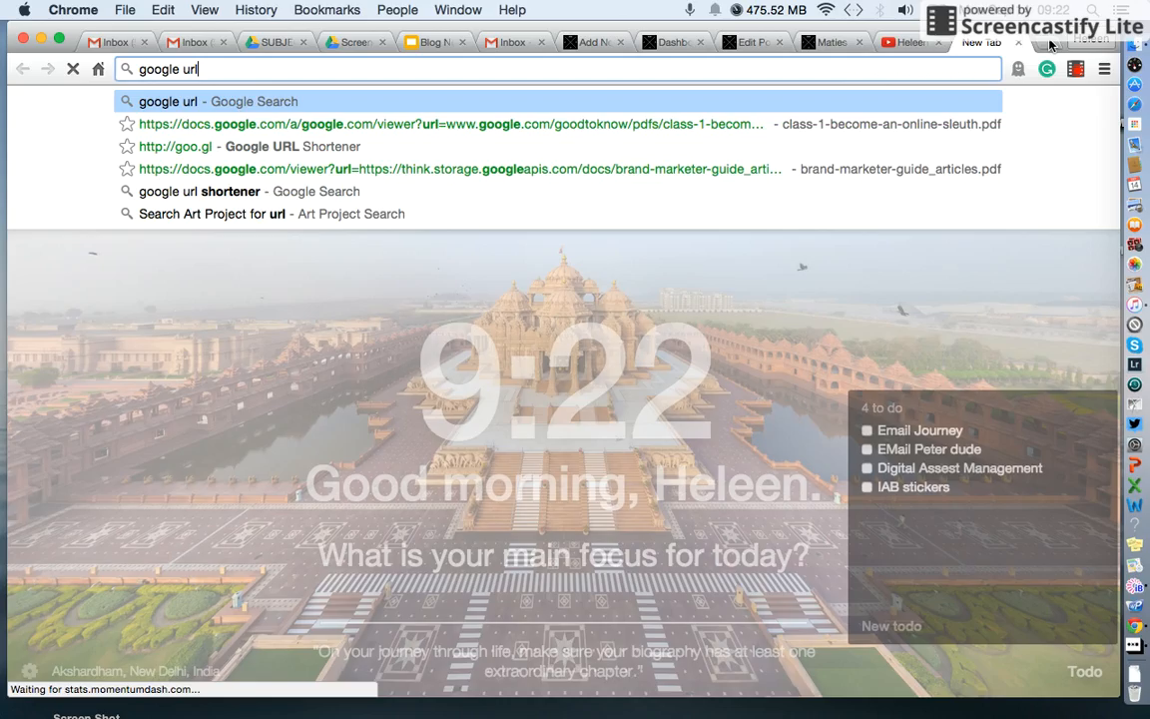
key(Down)
key(Down)
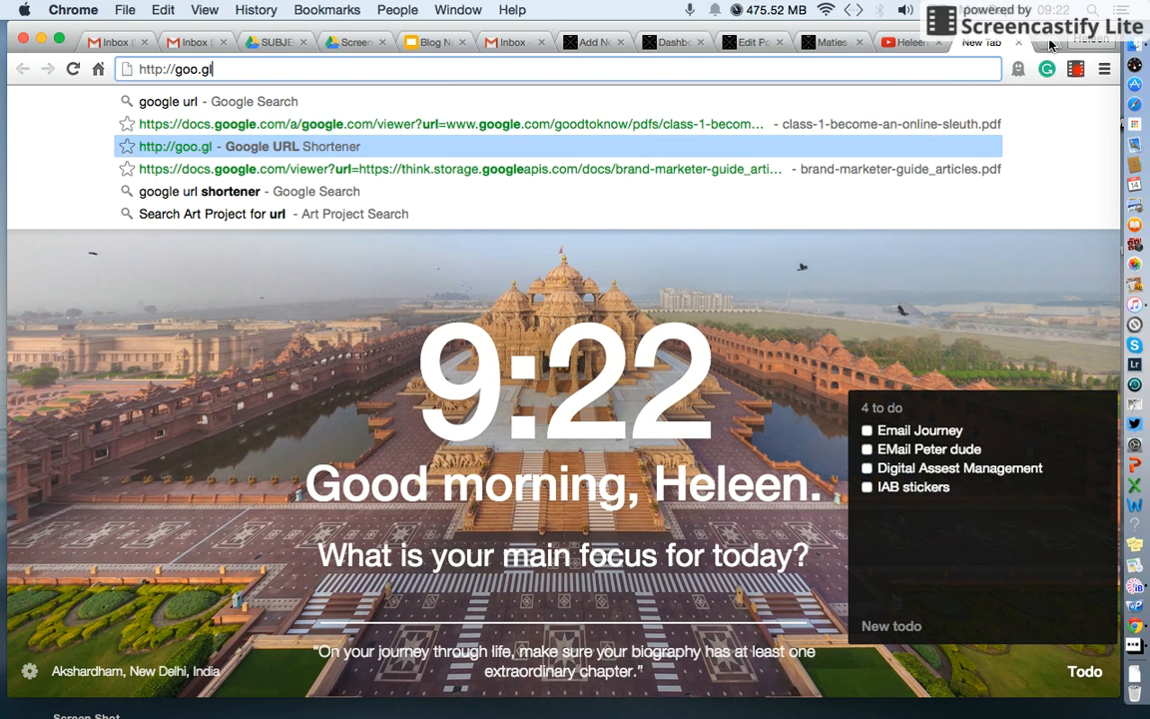
key(Return)
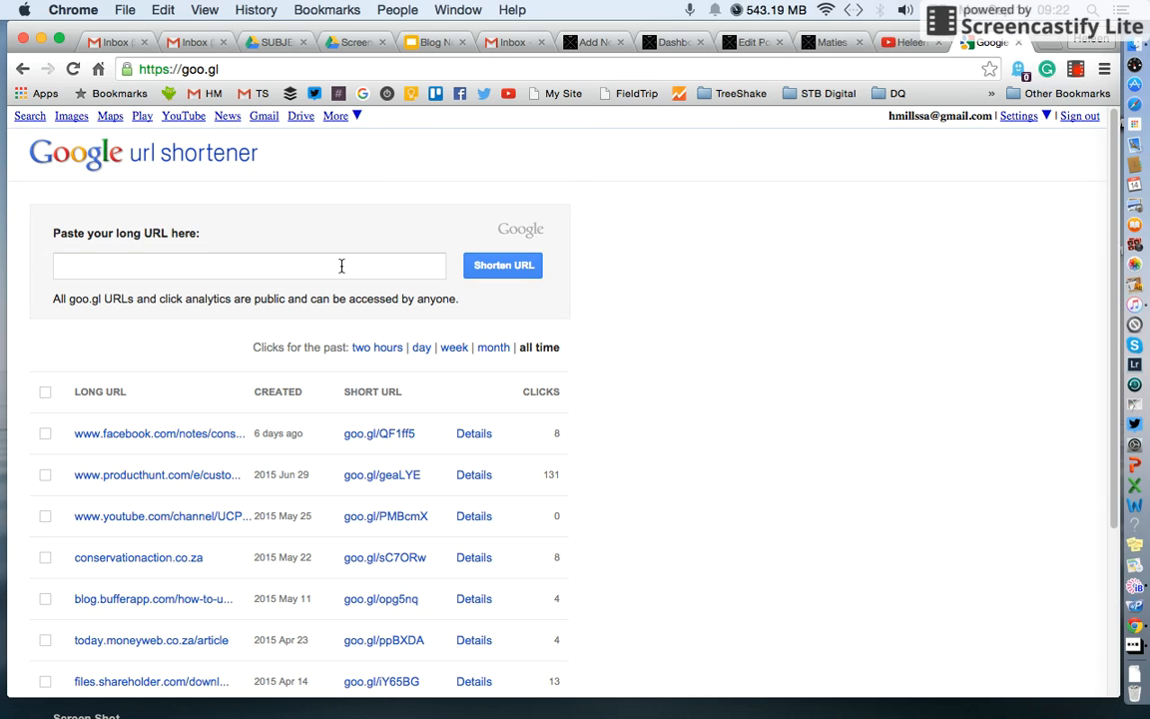
click(331, 273)
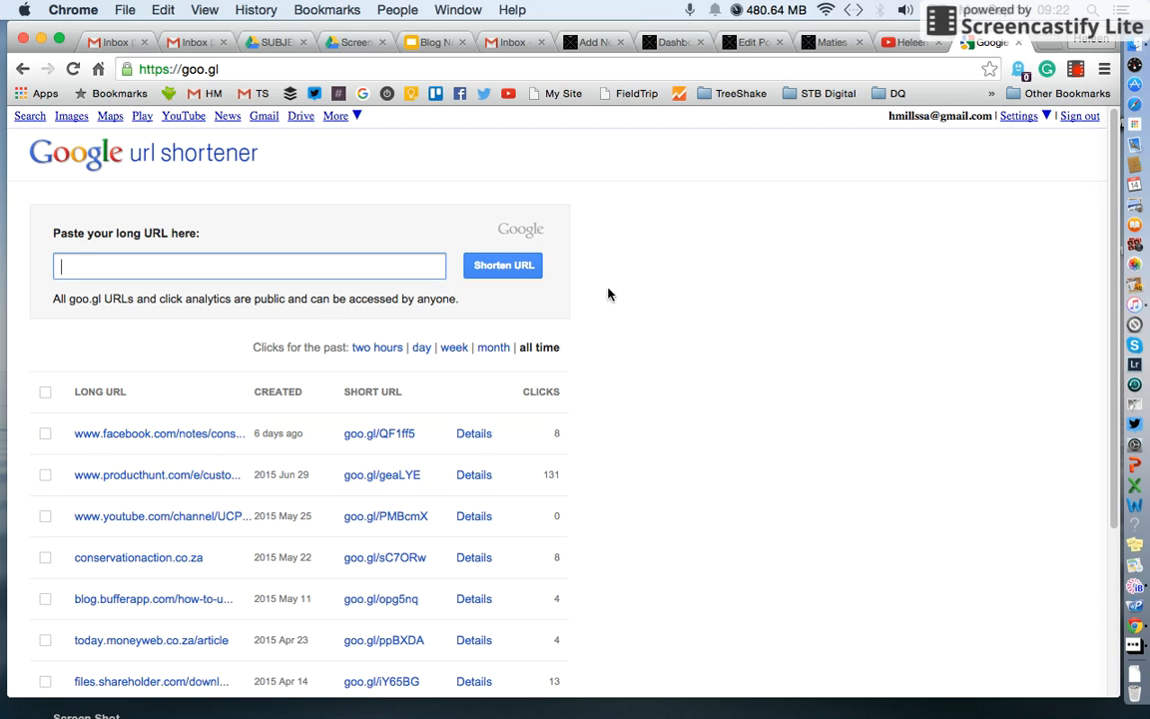
- Return to the draft post and insert a blockquote in a new paragraph below the first "hello" body line
click(599, 44)
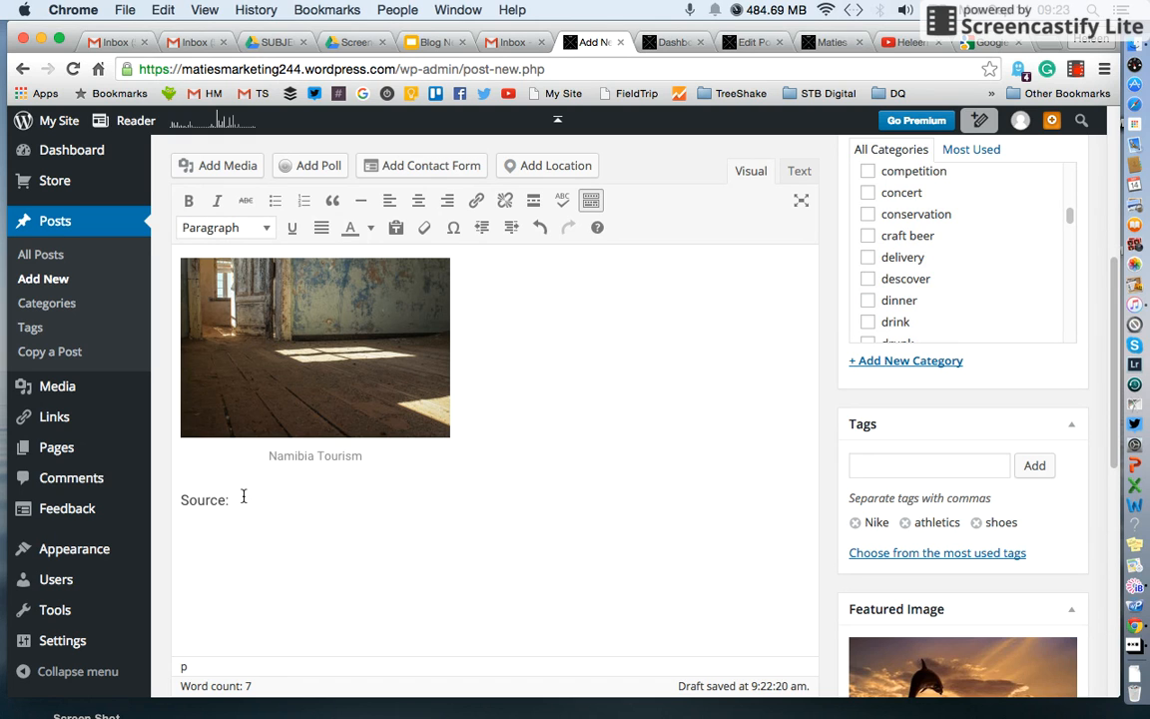
scroll(244, 496, up, 5)
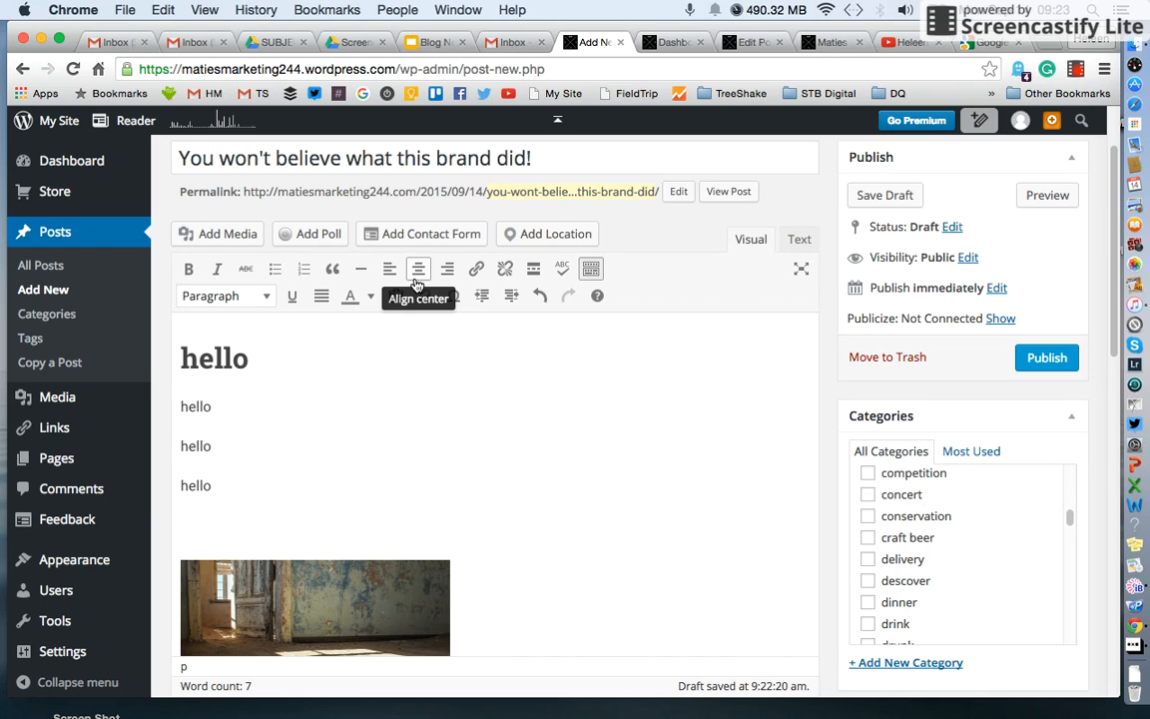
click(212, 405)
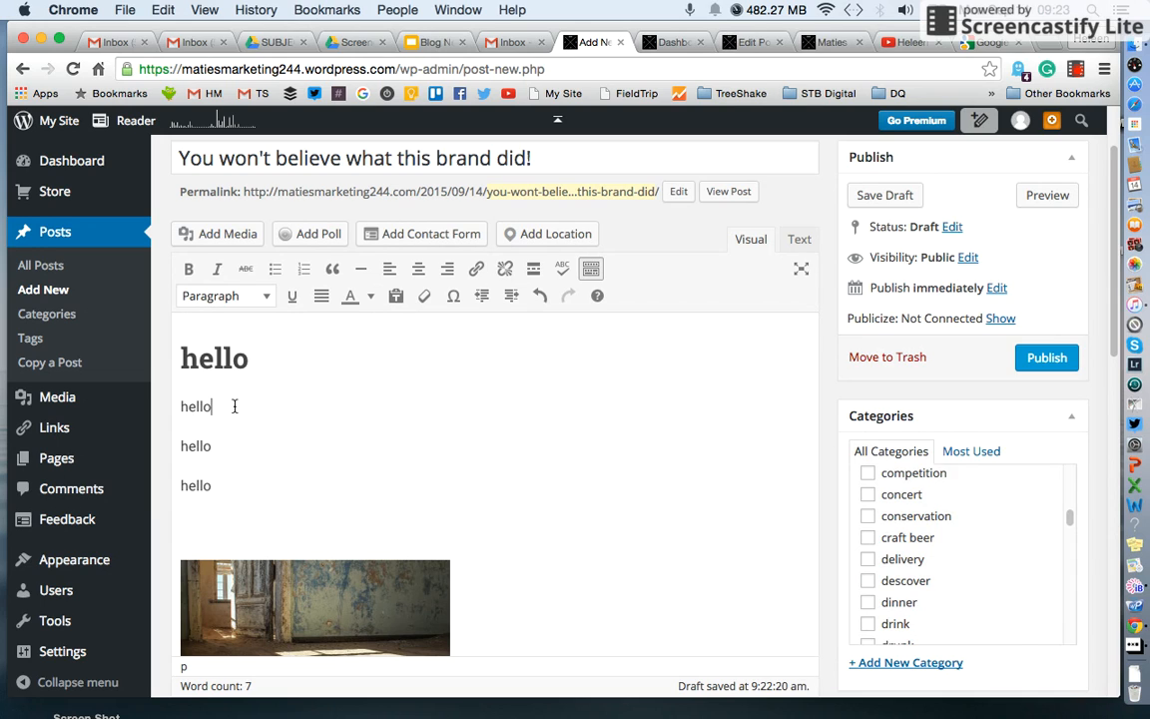
key(Return)
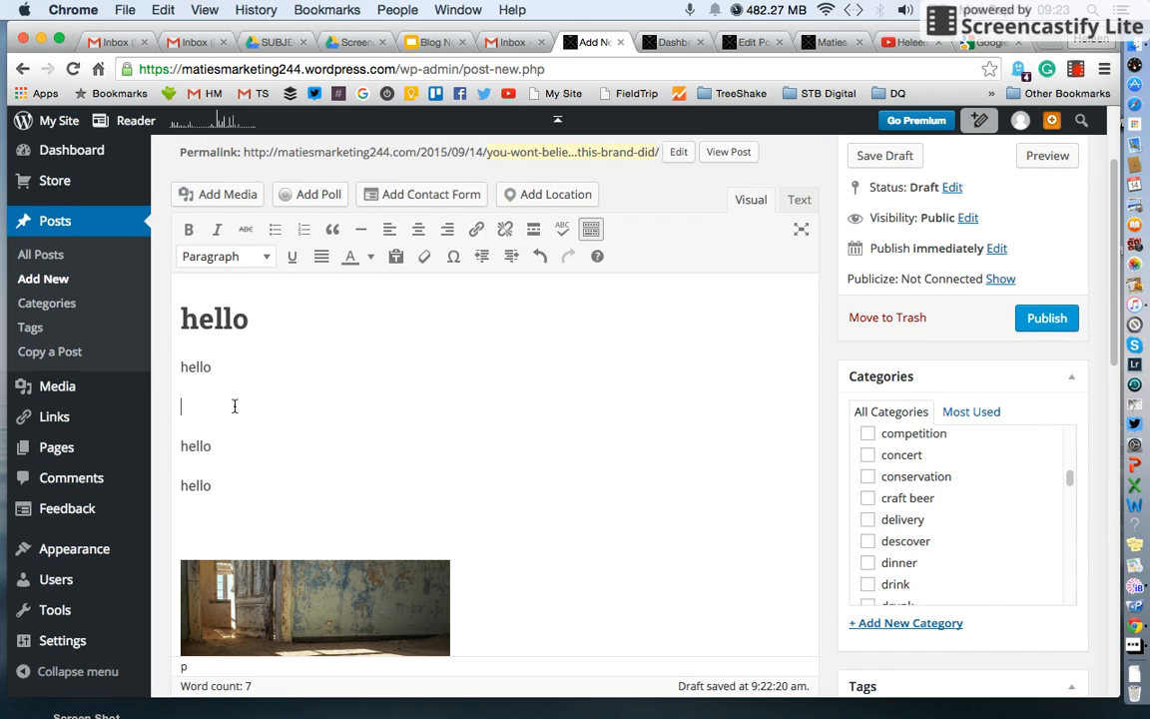
click(328, 232)
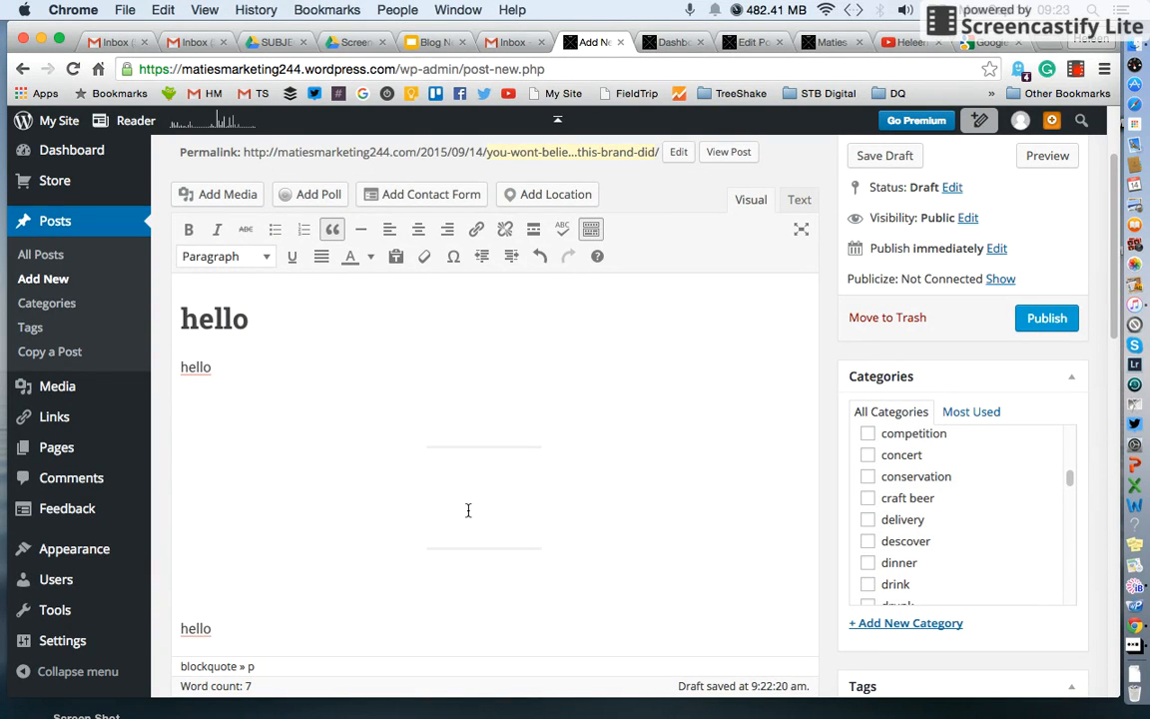
- Write "Marketing is fun" in the blockquote and remove the stray letters entered in the heading
text(Marketing)
key(BackSpace)
key(BackSpace)
key(BackSpace)
key(BackSpace)
key(BackSpace)
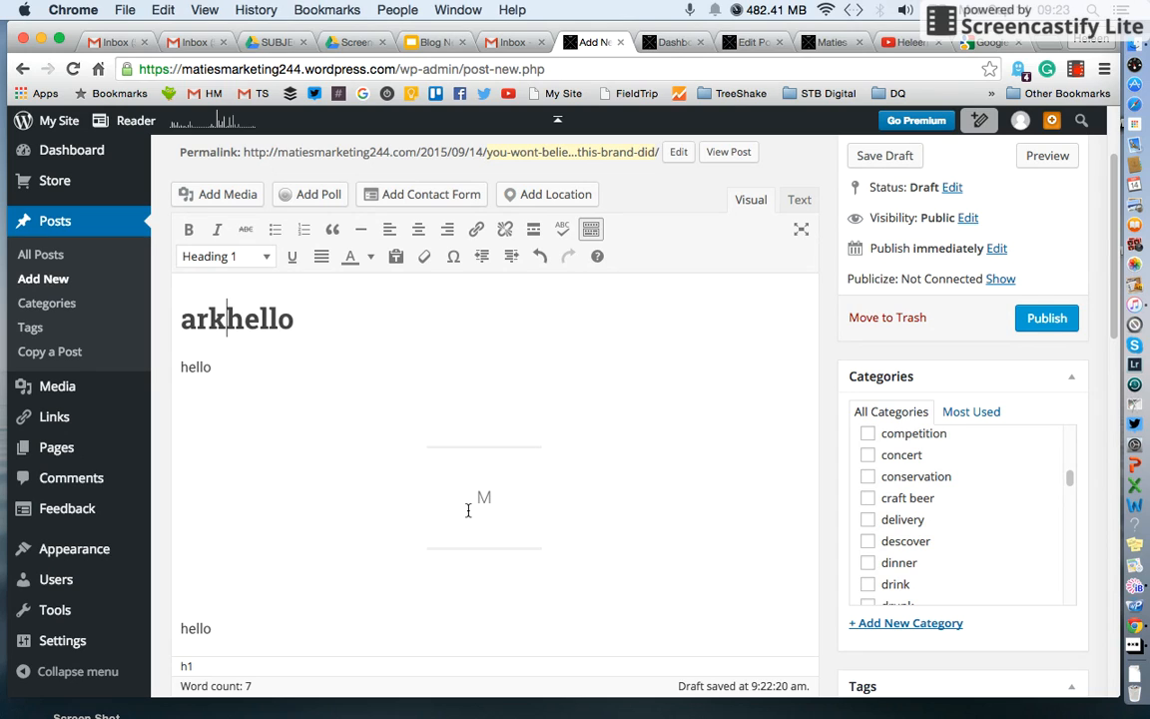
key(BackSpace)
key(BackSpace)
key(BackSpace)
click(502, 489)
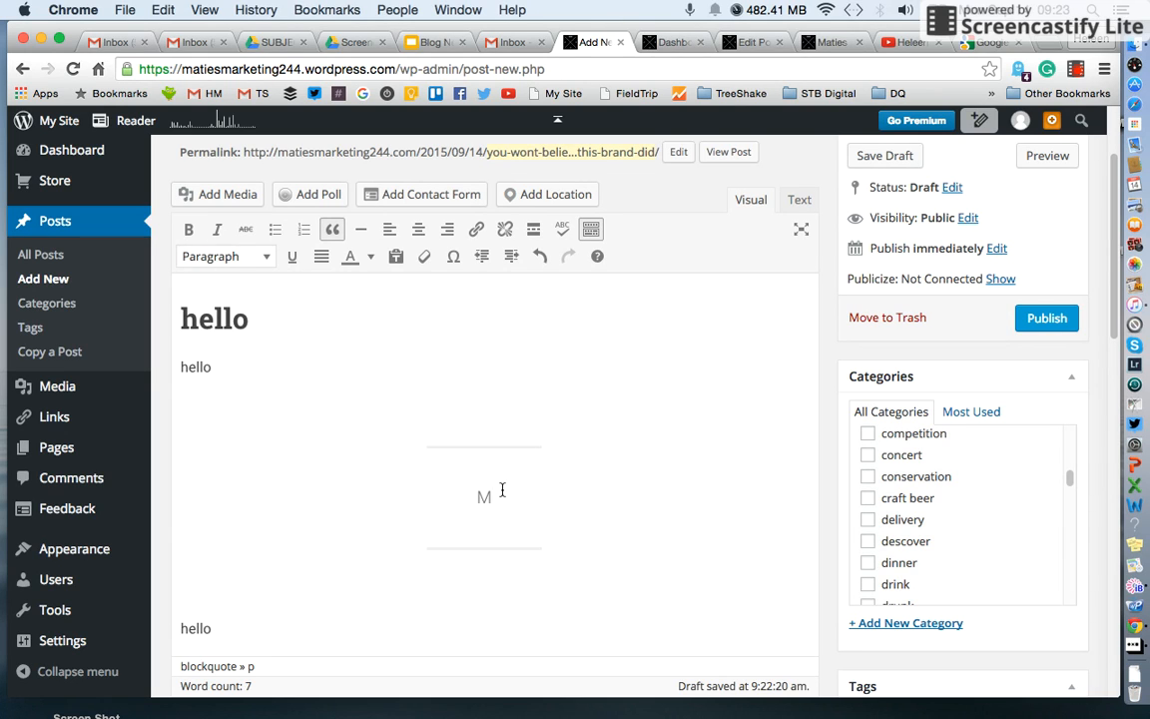
text(arketing is fun)
triple_click(454, 495)
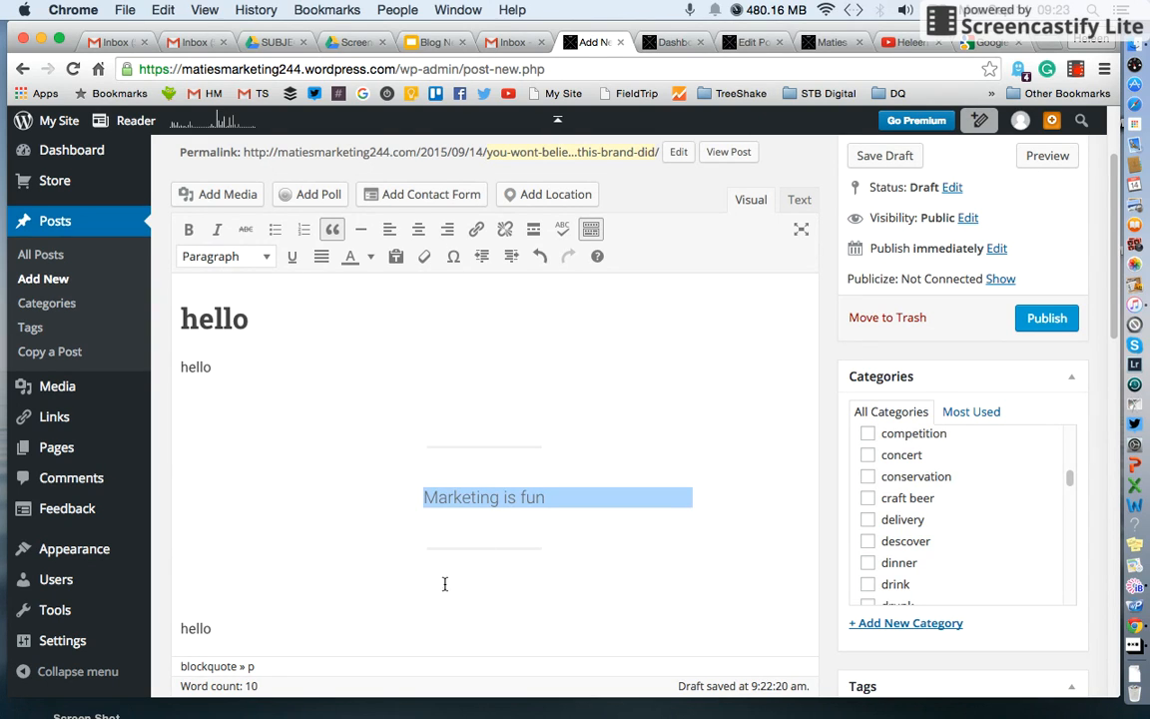
click(396, 575)
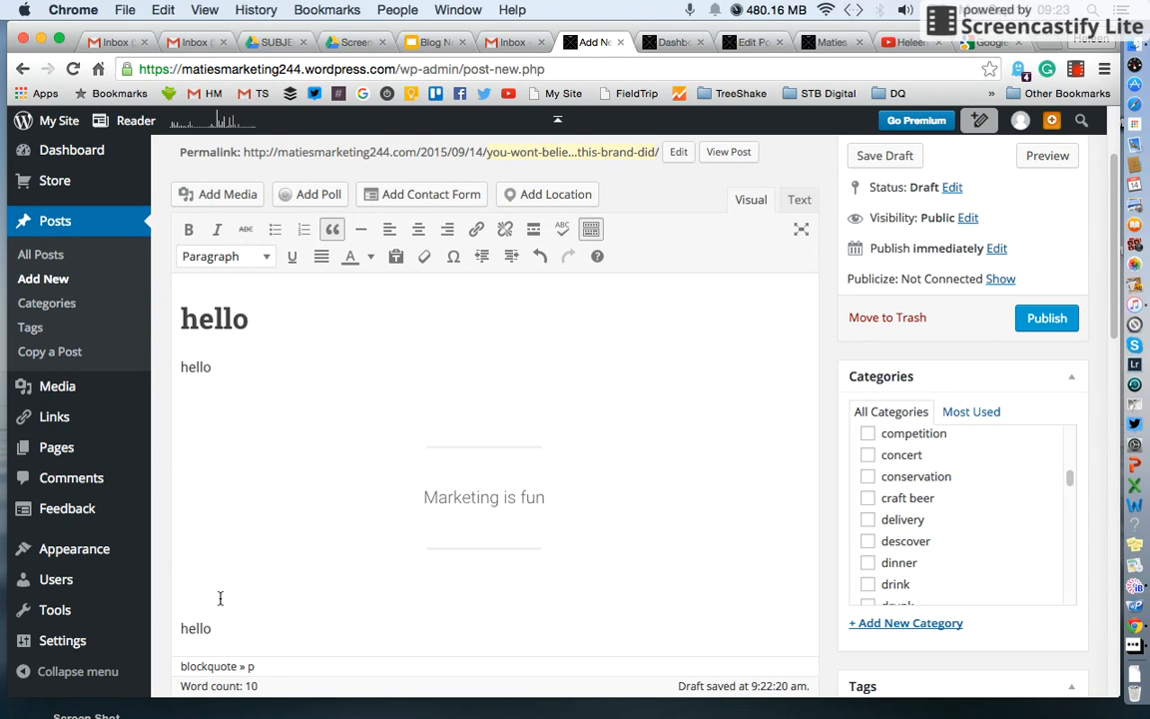
- Split the "hello" line below the blockquote after its first letter and add blank paragraphs around the remaining text
click(188, 622)
key(Return)
key(Return)
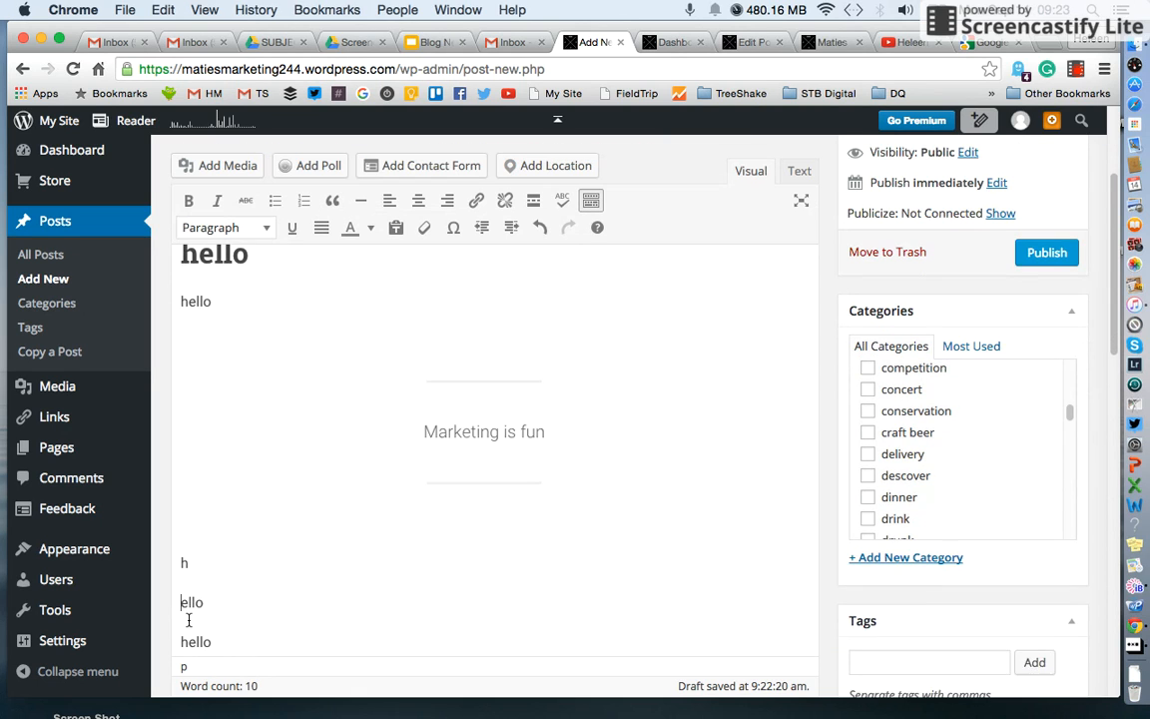
key(Down)
key(Return)
key(Return)
key(Return)
key(Return)
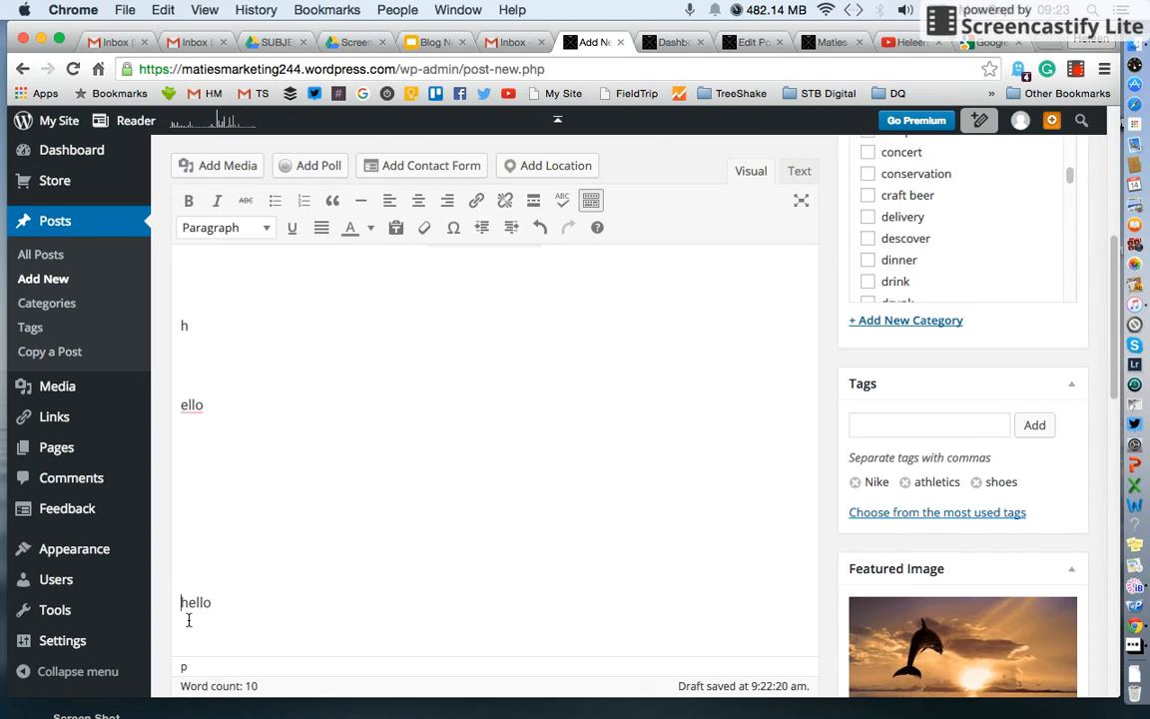
- Delete the stray "h" paragraph and the blank line above "ello" below the blockquote
key(Up)
key(Up)
key(Up)
key(Up)
drag(188, 620, 275, 396)
click(304, 453)
click(182, 407)
scroll(181, 414, down, 2)
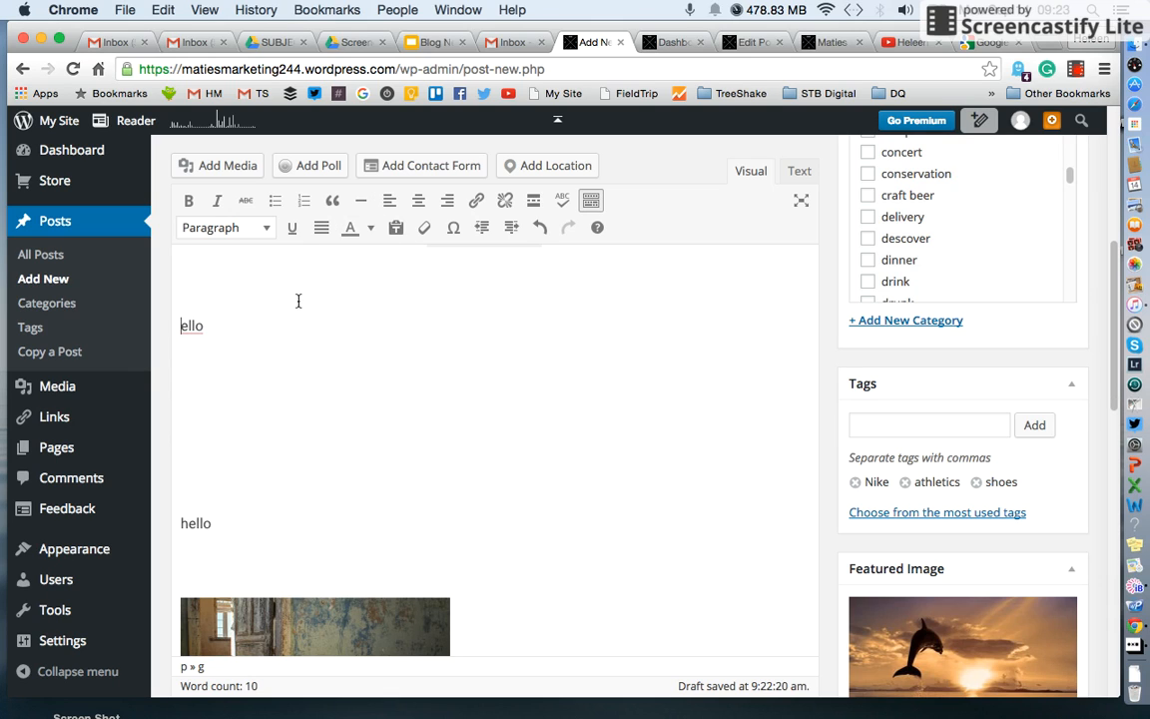
- Insert a horizontal line in a new paragraph directly below "ello"
click(240, 330)
key(Return)
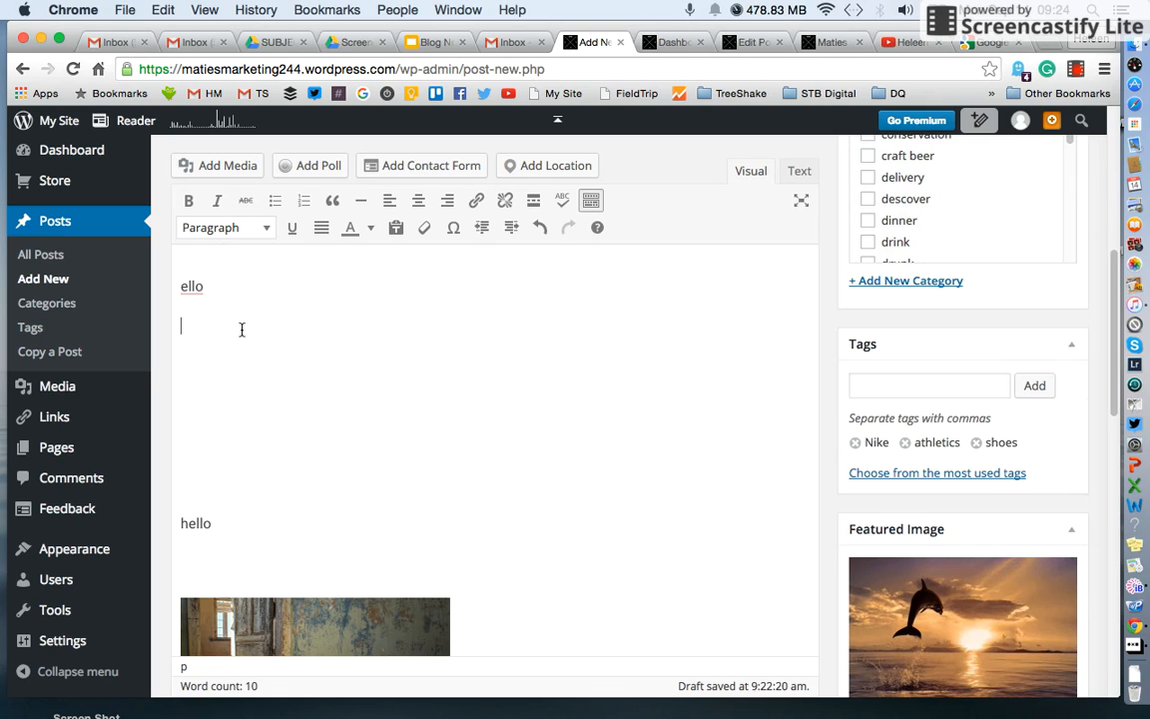
click(359, 205)
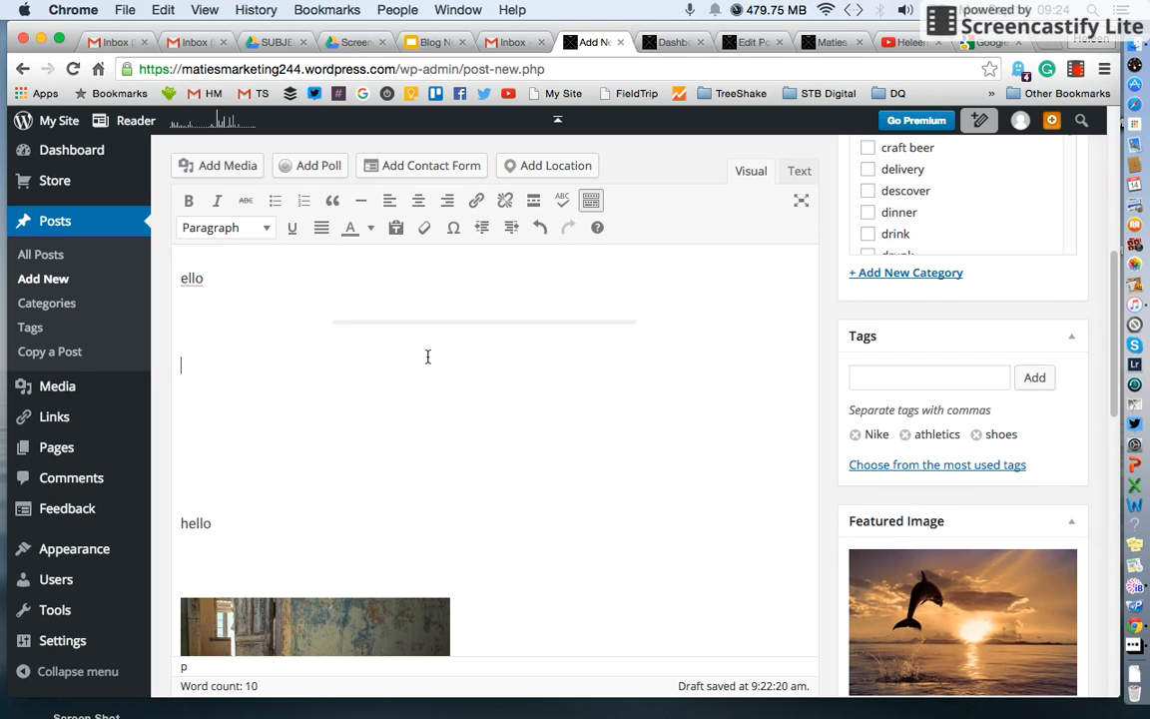
- Increase the indent of the "hello" paragraph under the heading by several levels
scroll(427, 357, up, 1)
scroll(428, 356, up, 3)
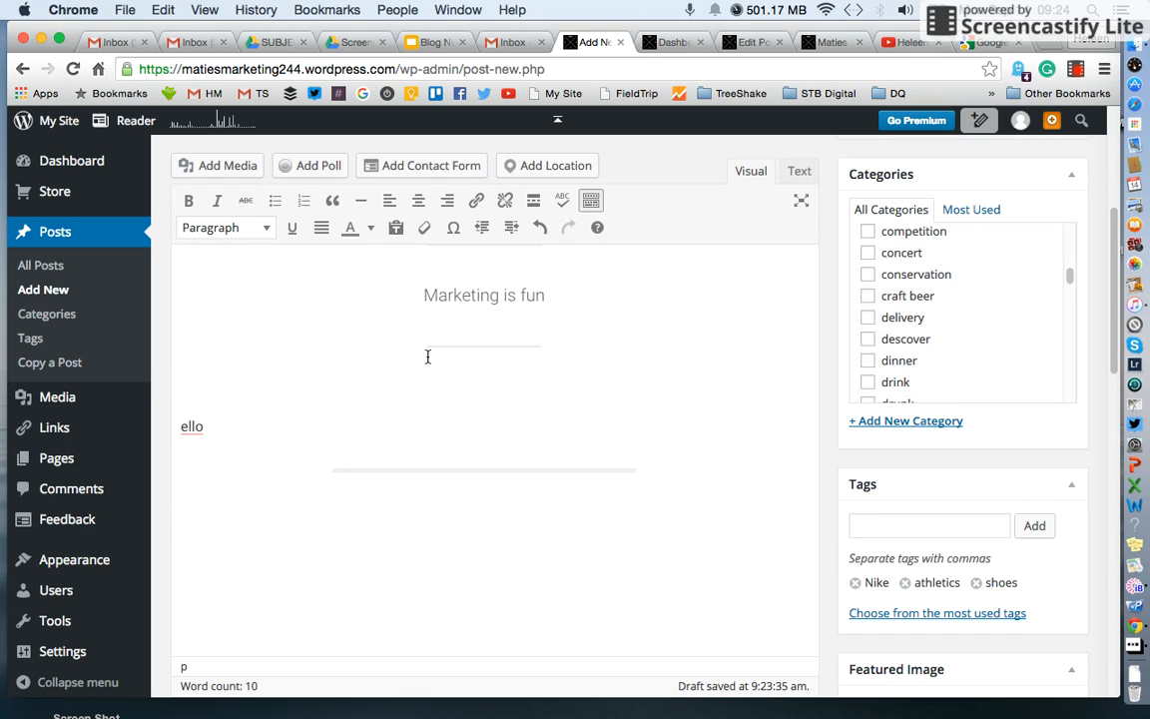
scroll(428, 356, up, 3)
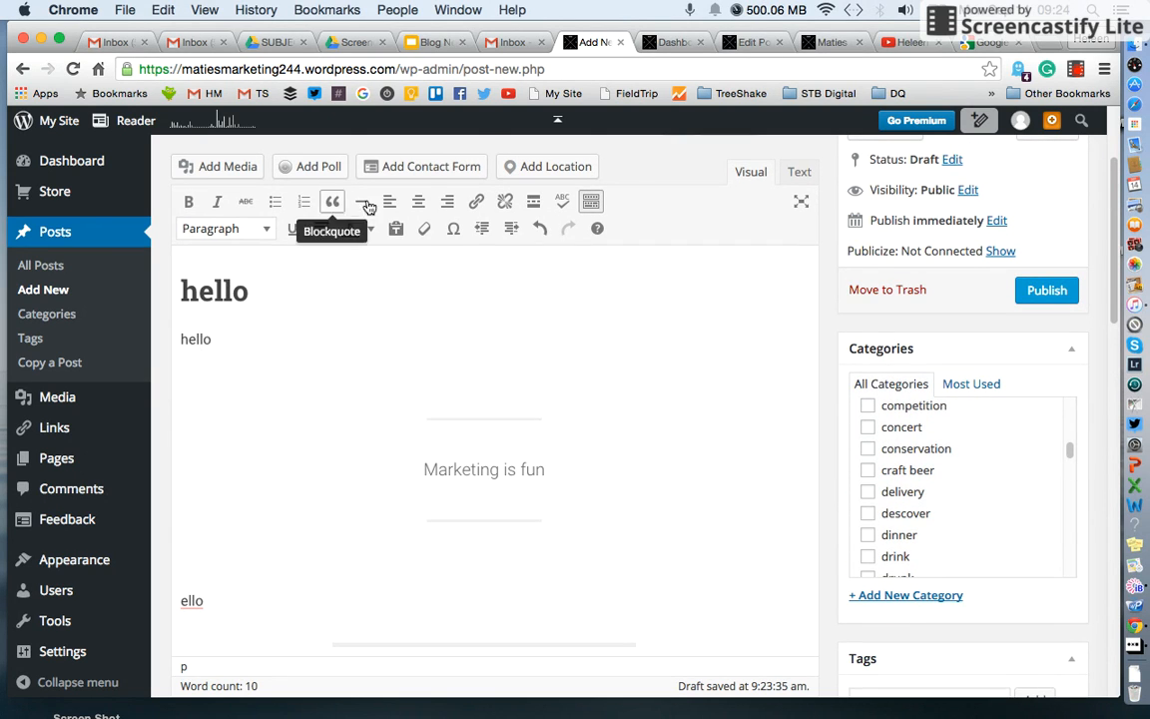
click(510, 229)
click(511, 228)
click(509, 229)
click(510, 229)
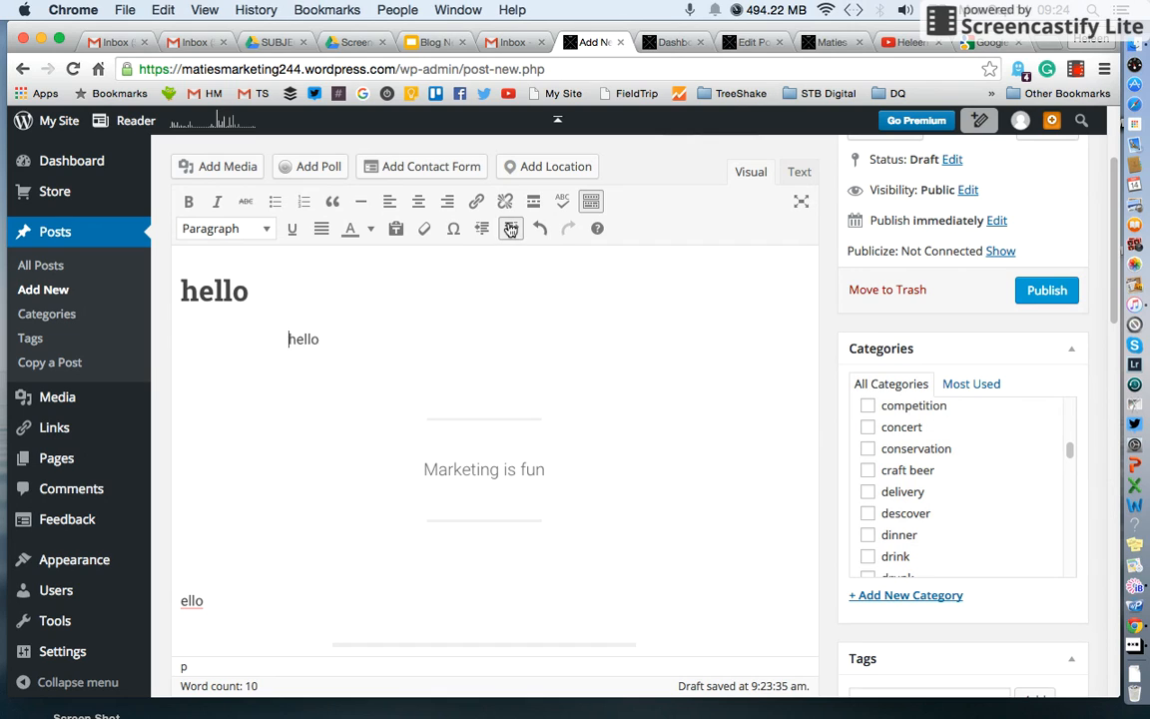
click(508, 230)
click(507, 230)
- Reduce the indent of the "hello" paragraph under the heading to one level
click(478, 228)
click(477, 229)
click(478, 231)
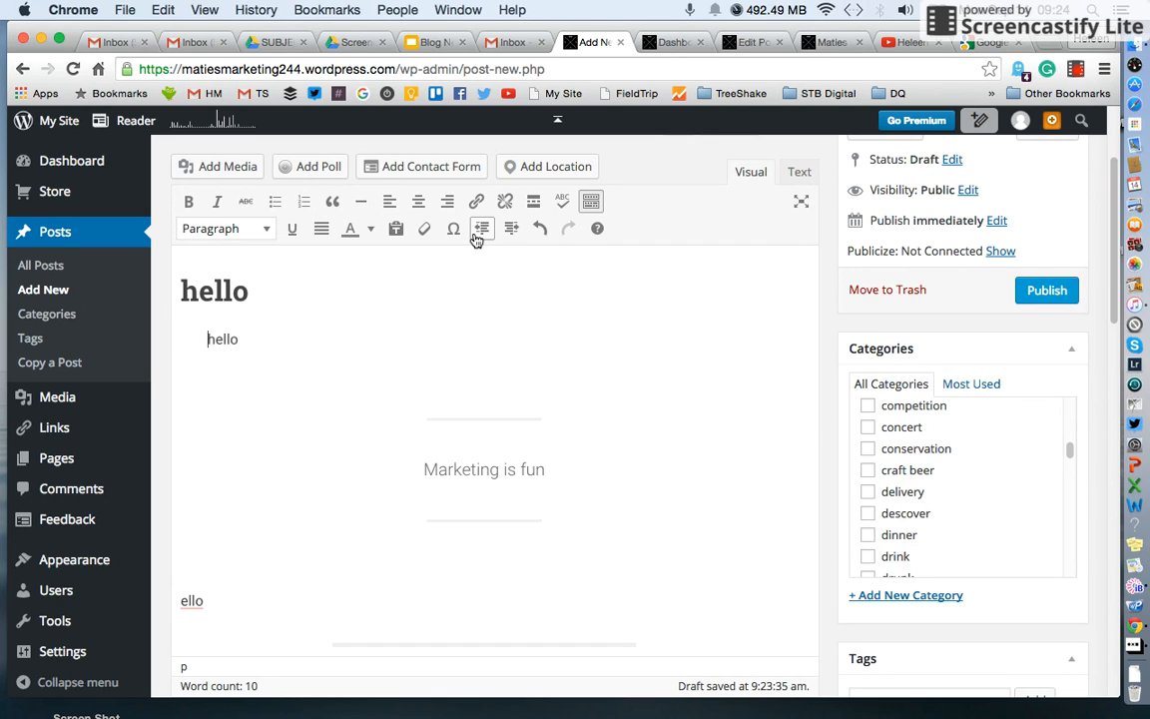
- Remove the remaining indent from the "hello" paragraph under the heading
click(477, 233)
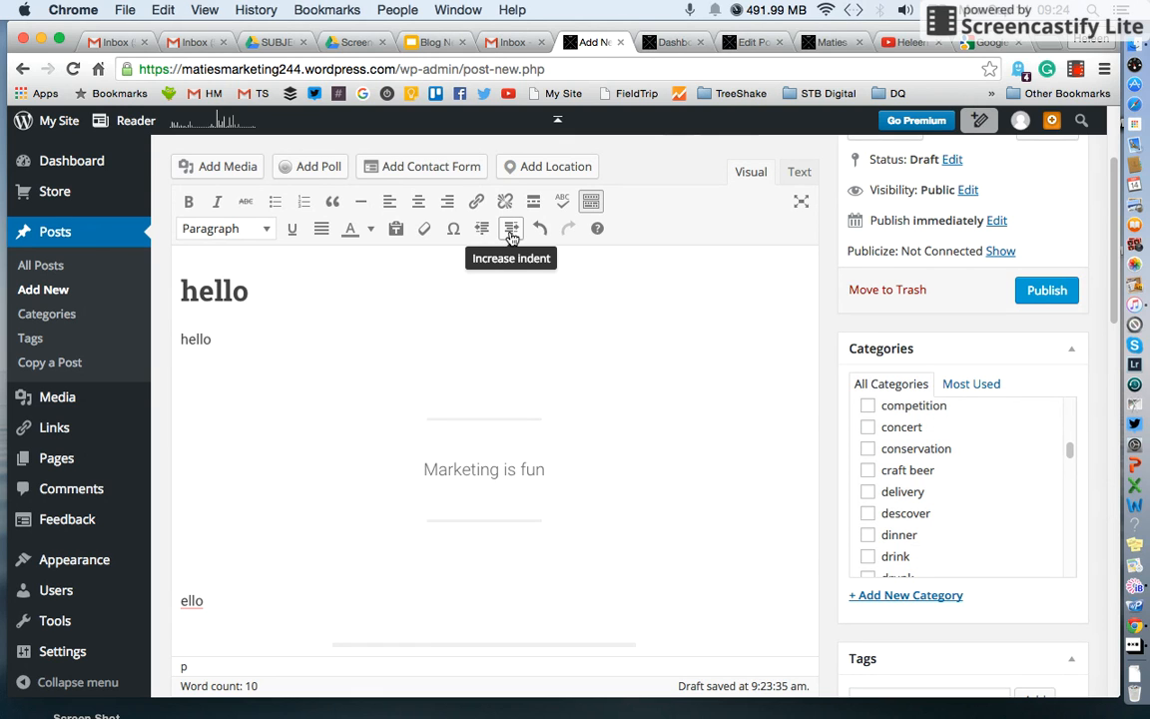
scroll(391, 344, up, 4)
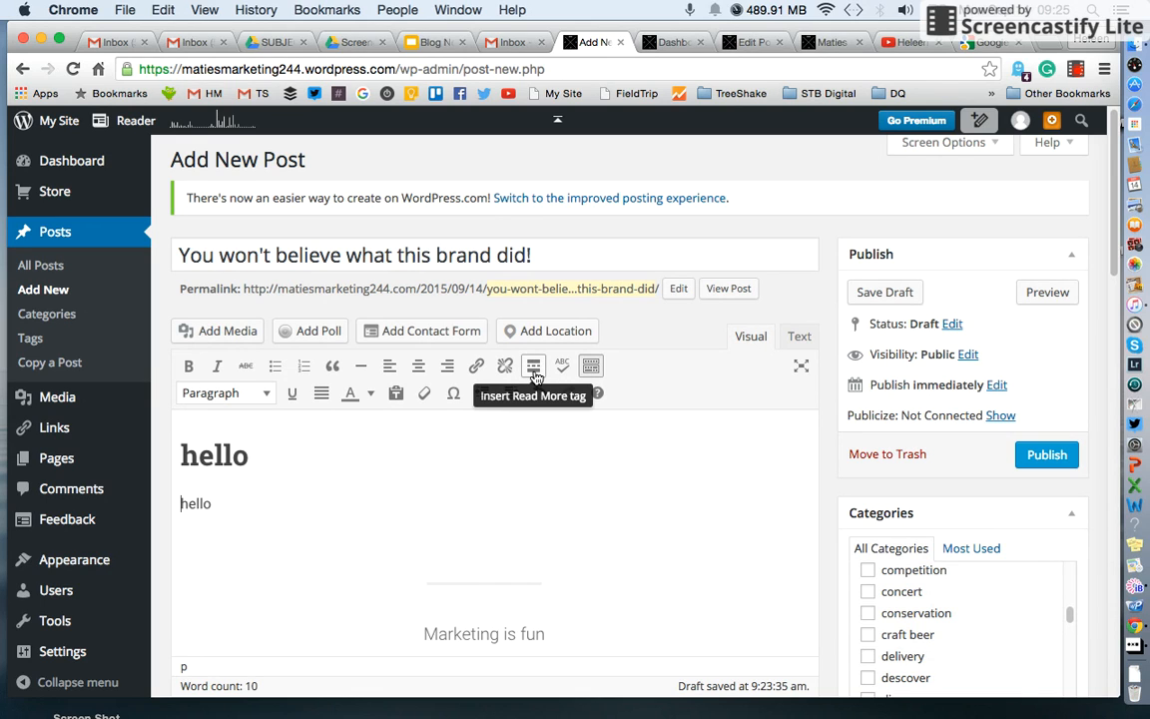
- Examine on the Maties Marketing244 front page how much of each post is shown and where the "Continue reading" links appear
click(825, 43)
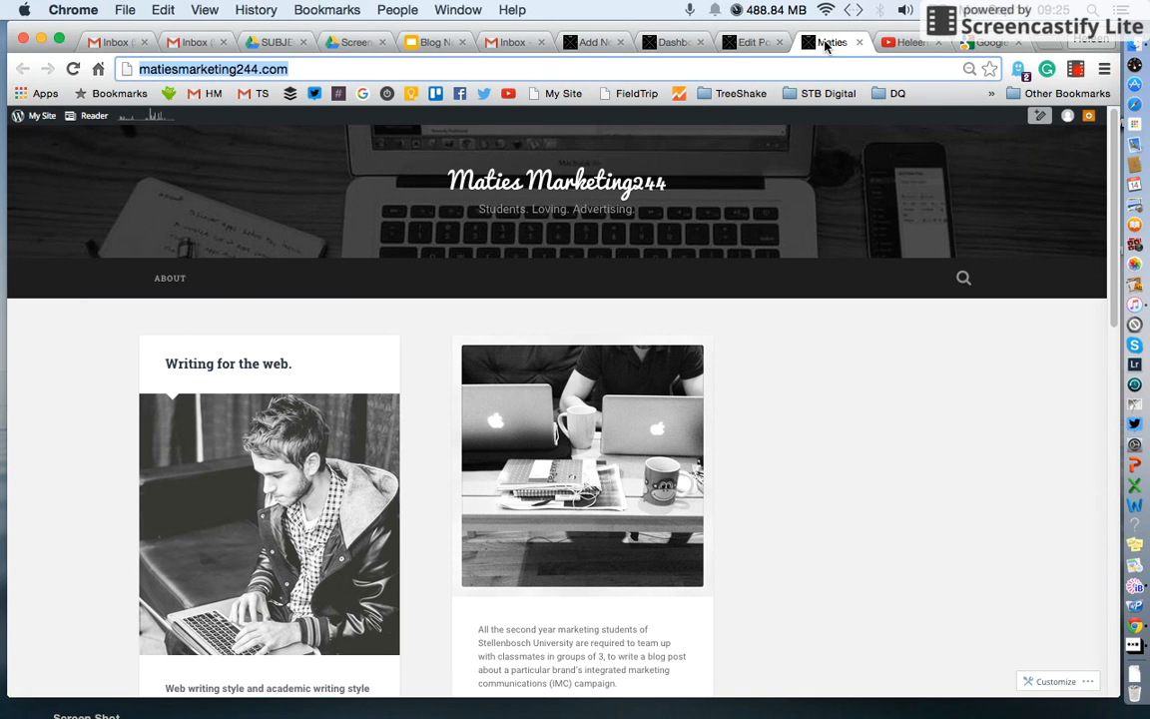
scroll(688, 180, down, 5)
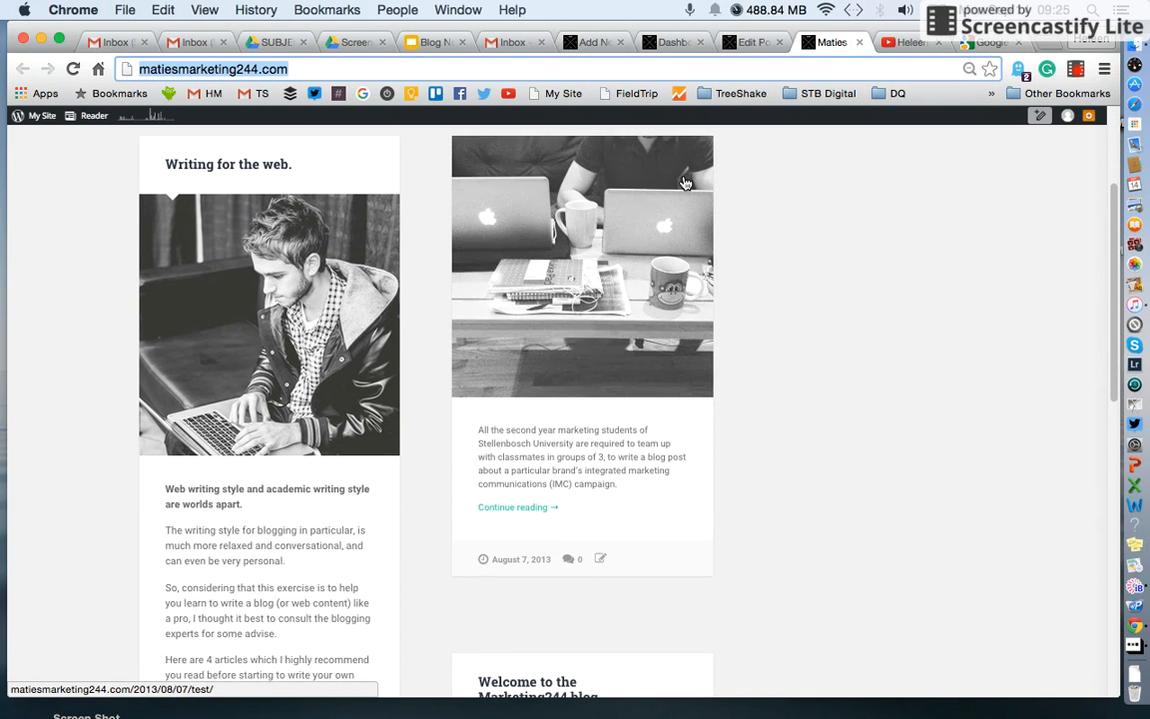
scroll(534, 328, down, 6)
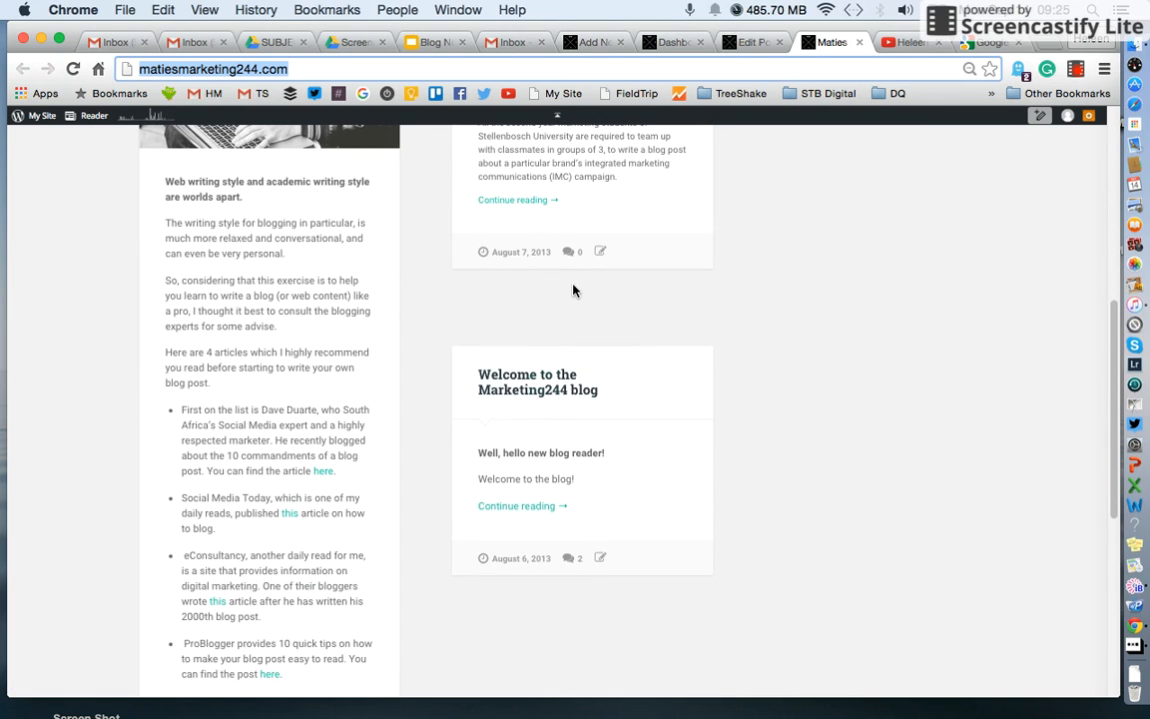
scroll(575, 291, up, 5)
scroll(575, 290, down, 6)
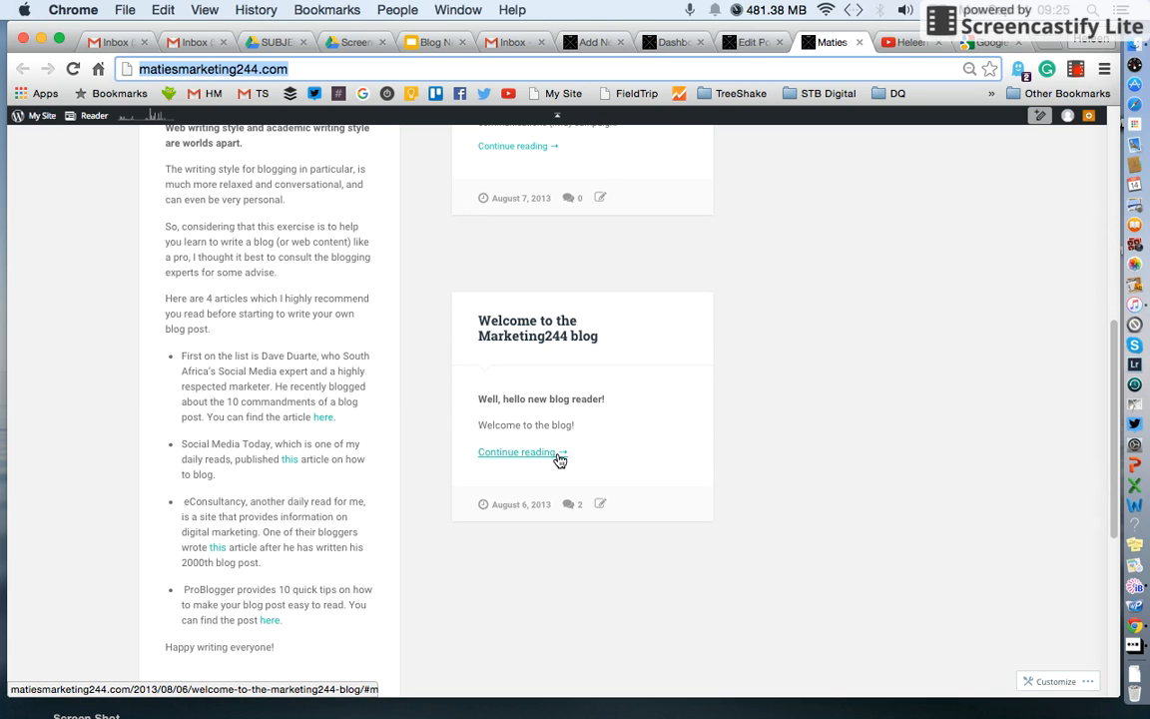
scroll(599, 452, up, 5)
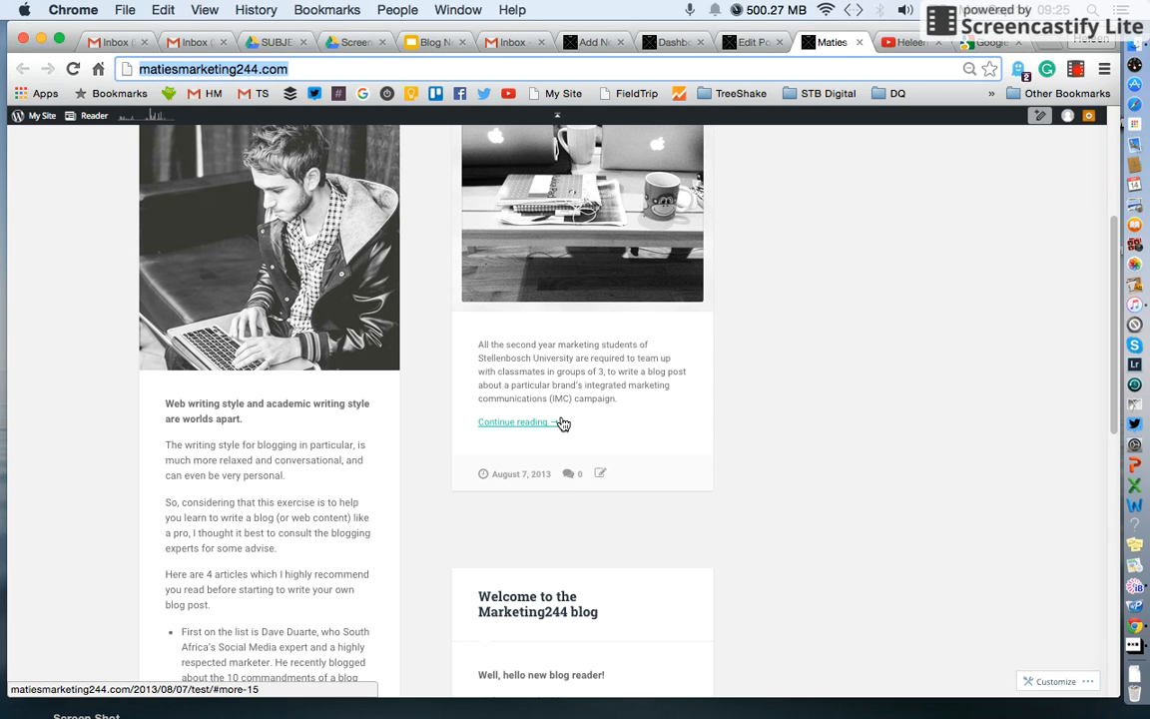
scroll(562, 420, up, 1)
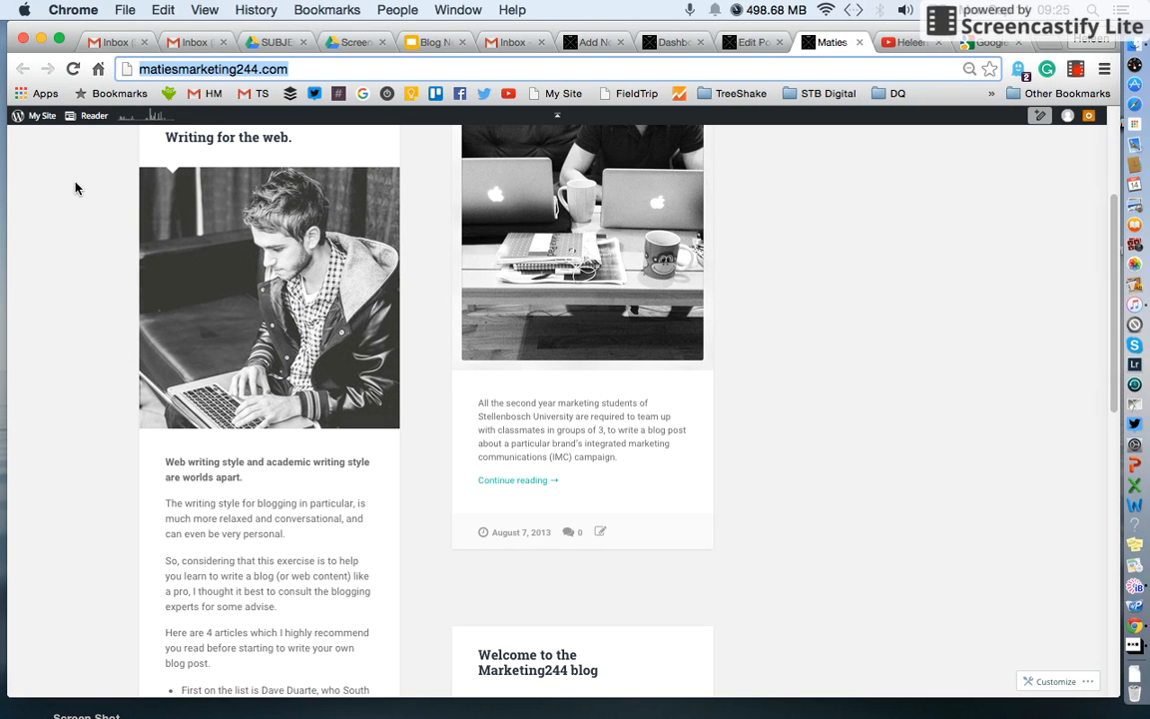
scroll(75, 188, down, 5)
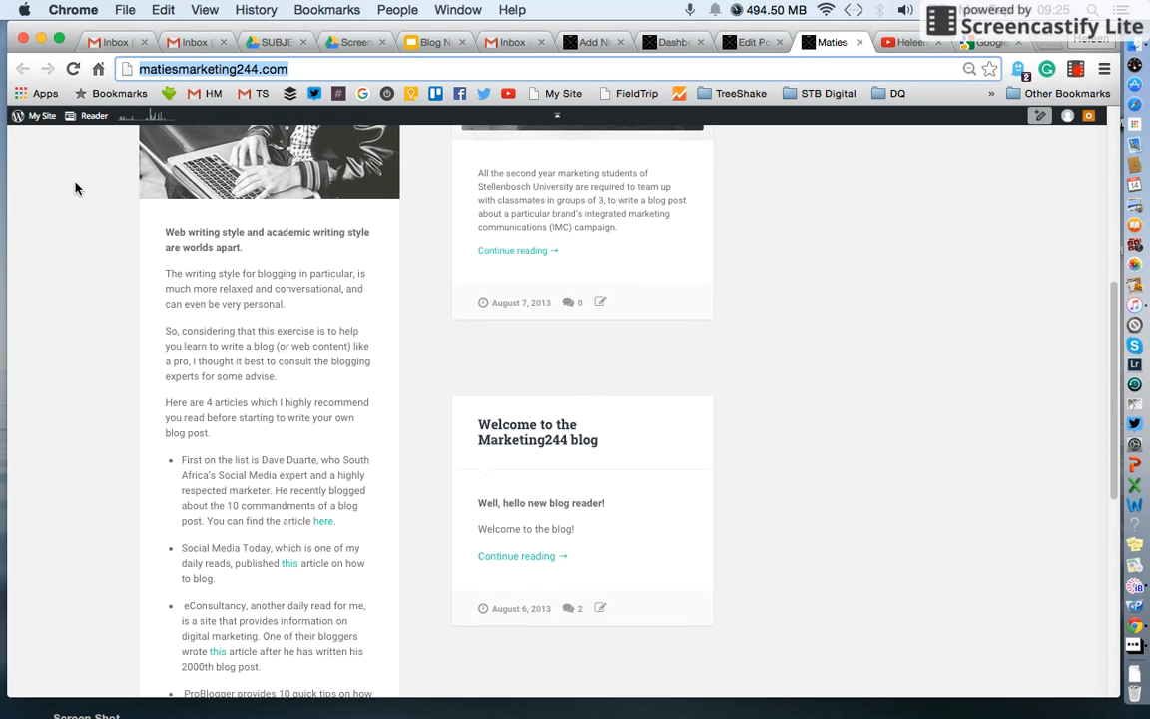
scroll(109, 183, down, 4)
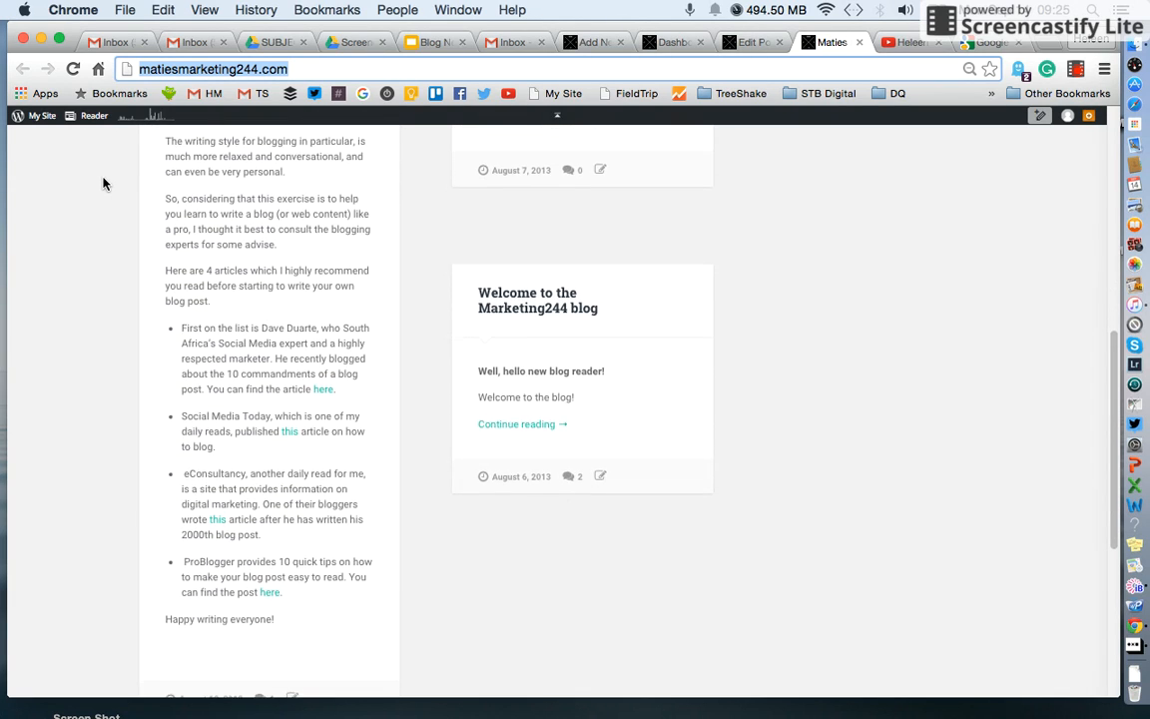
scroll(103, 184, down, 4)
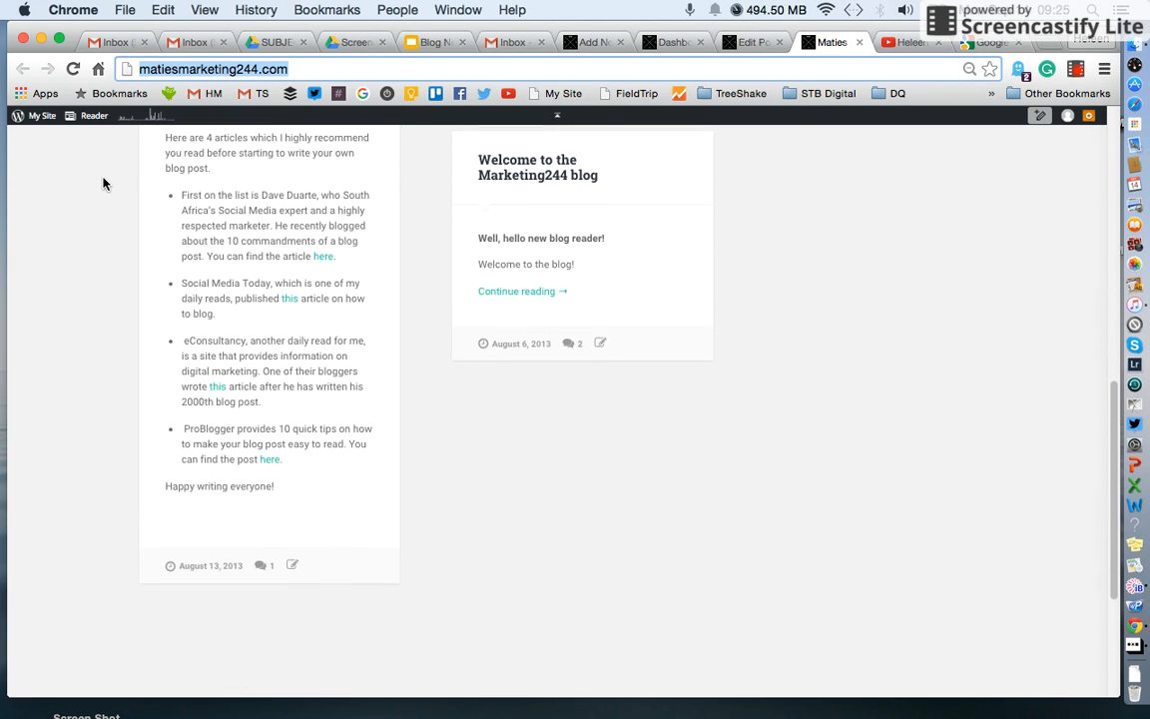
scroll(103, 184, up, 9)
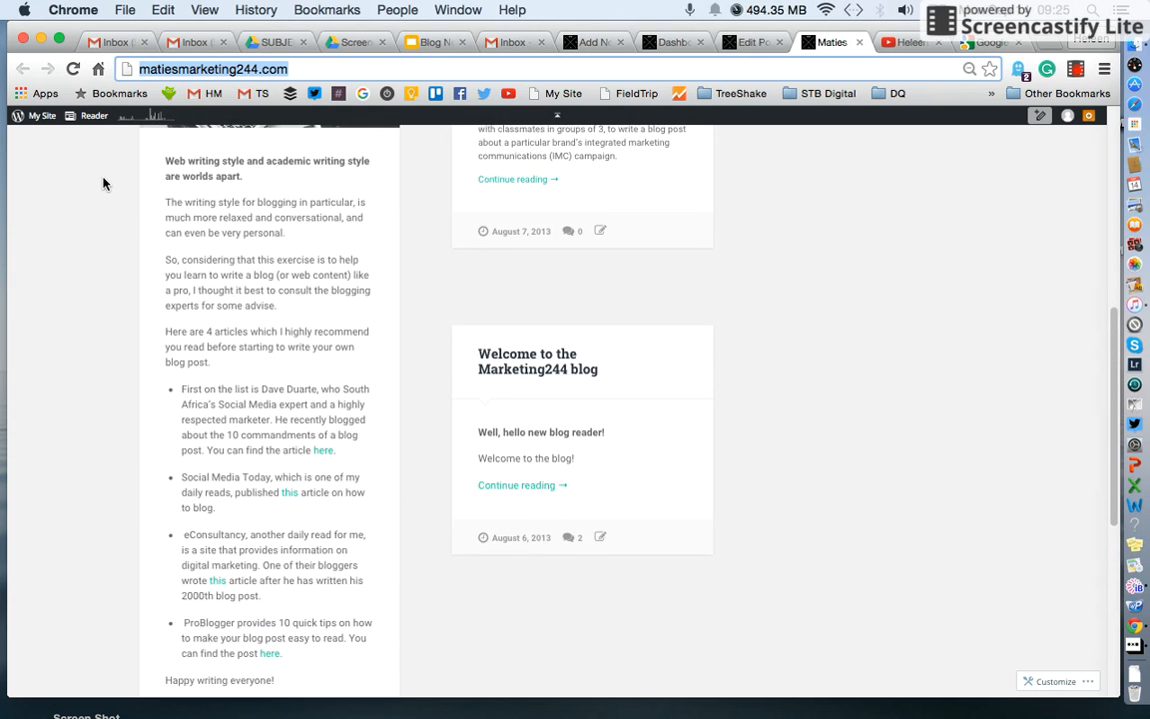
scroll(103, 183, up, 4)
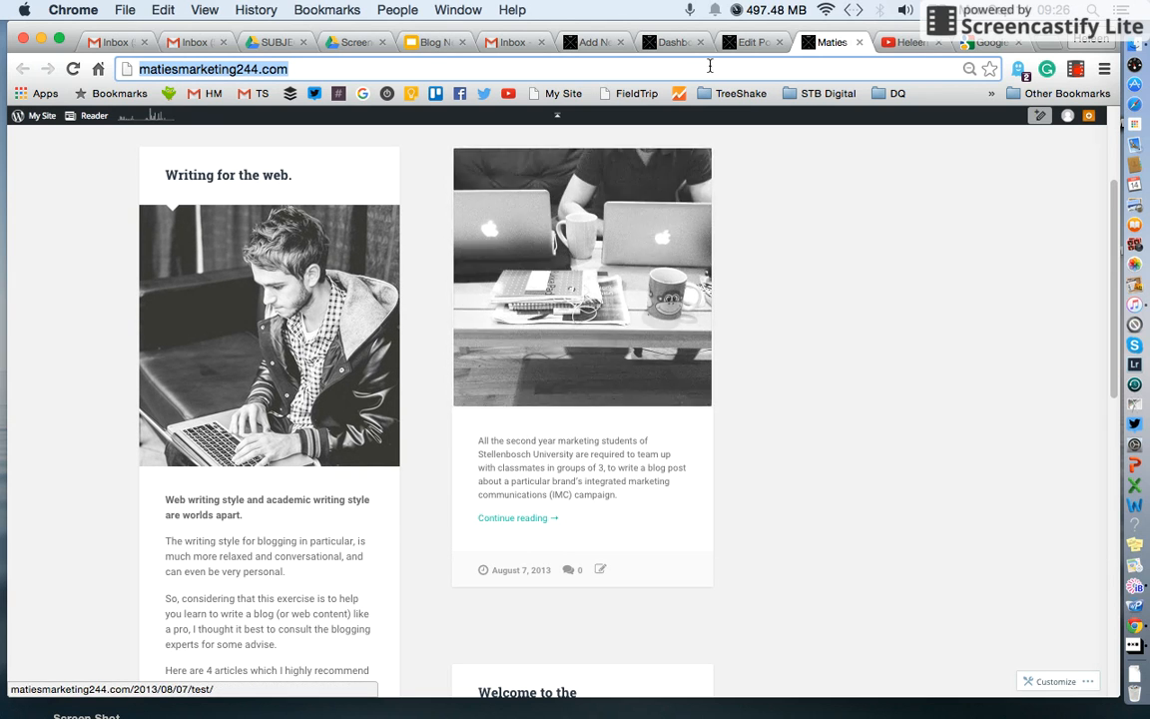
- In the published "Writing for the web." post, insert a Read More tag after the paragraph ending "even be very personal." and update the post
click(750, 42)
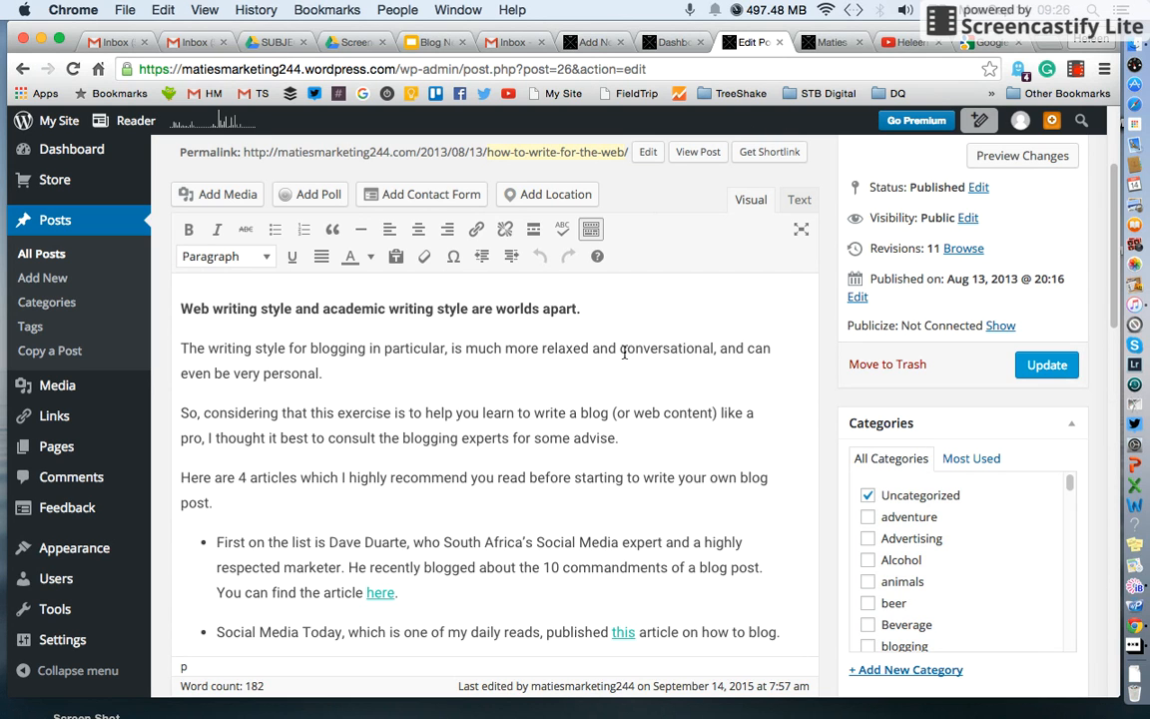
click(837, 43)
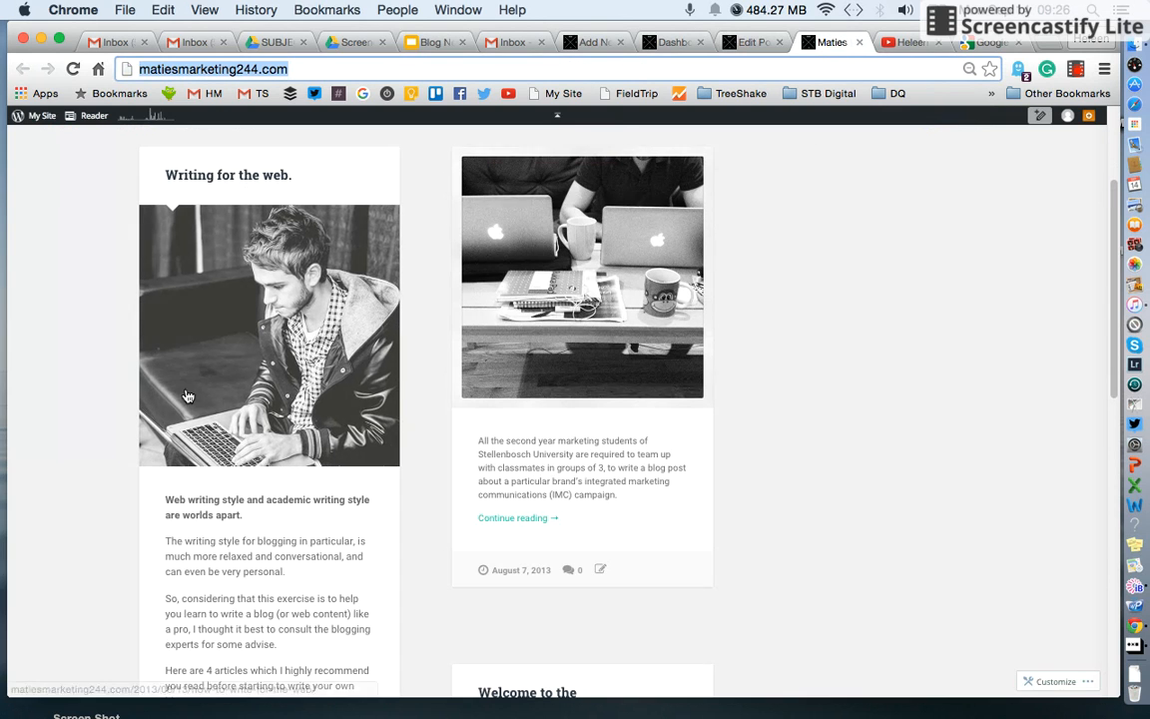
click(744, 42)
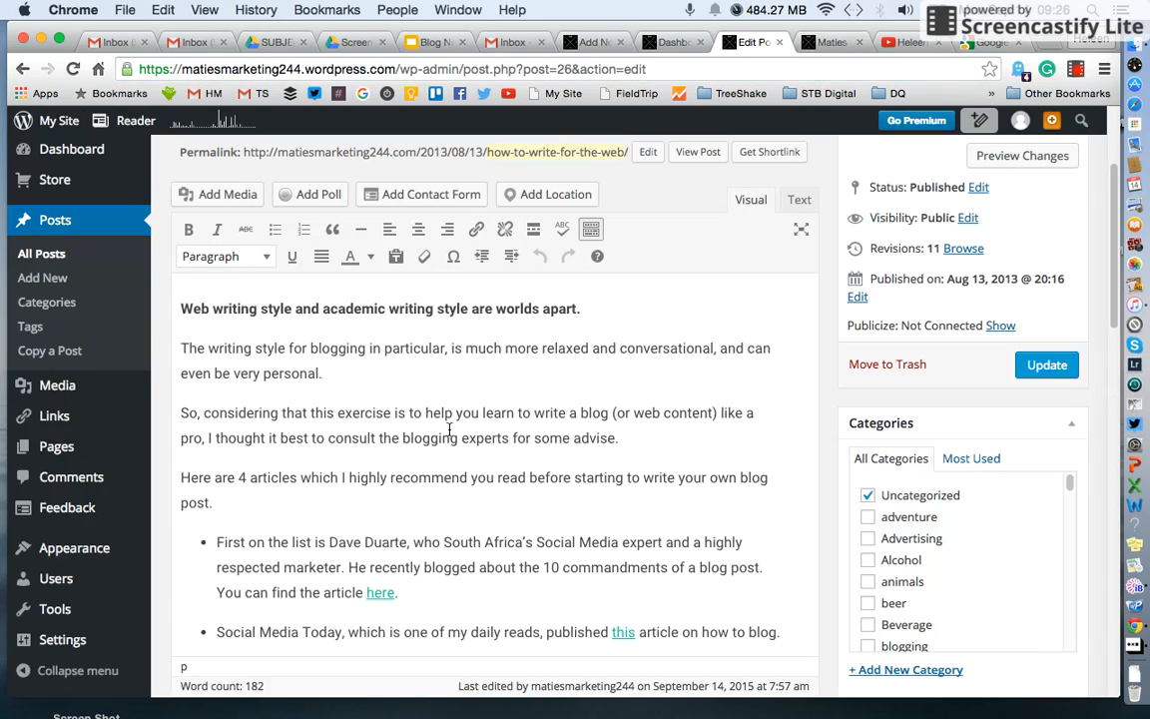
scroll(422, 354, down, 10)
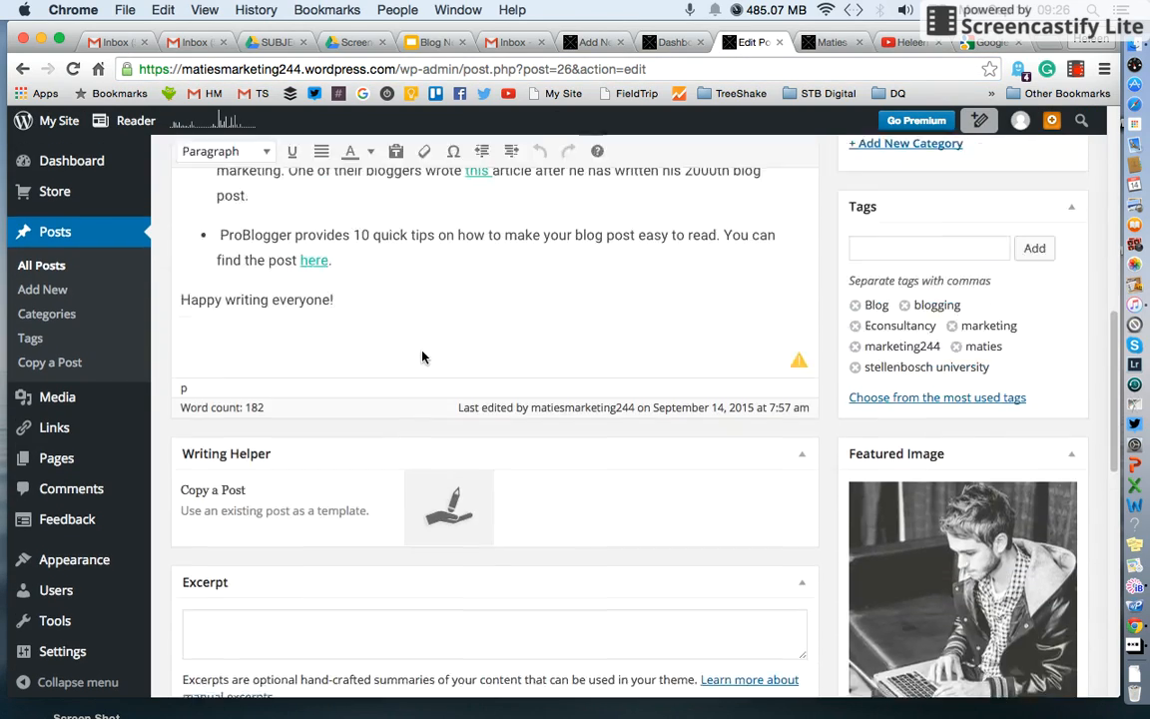
scroll(423, 357, up, 6)
scroll(422, 354, up, 4)
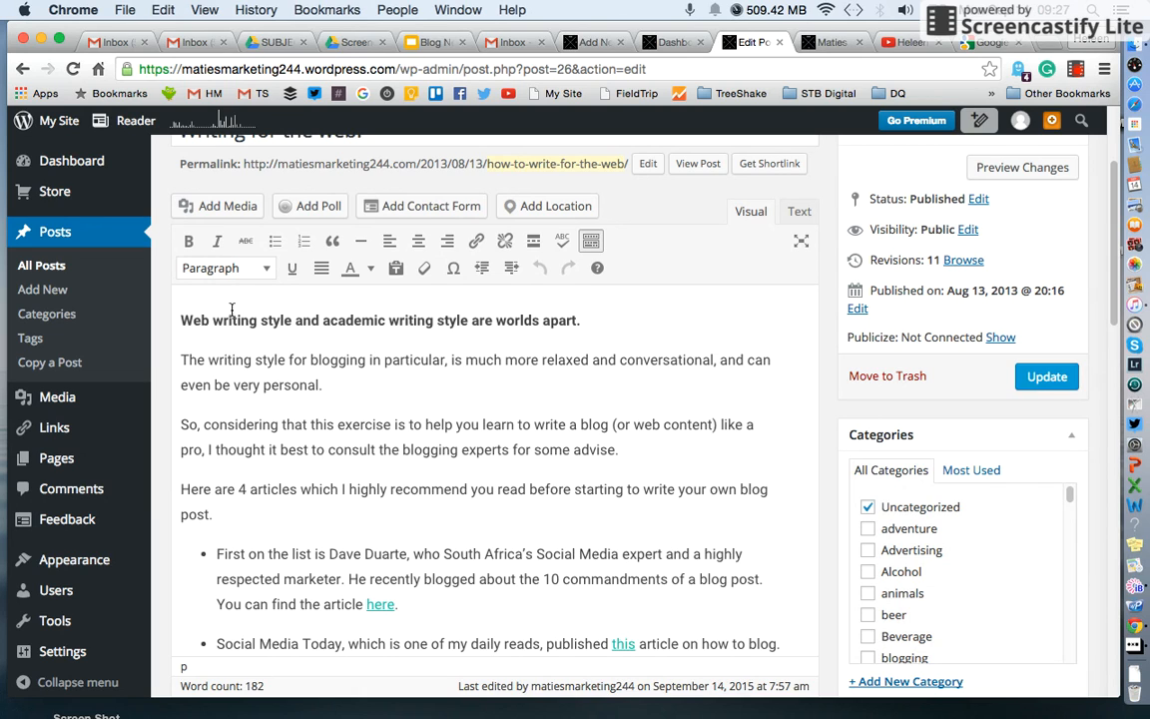
click(203, 411)
click(345, 384)
key(Return)
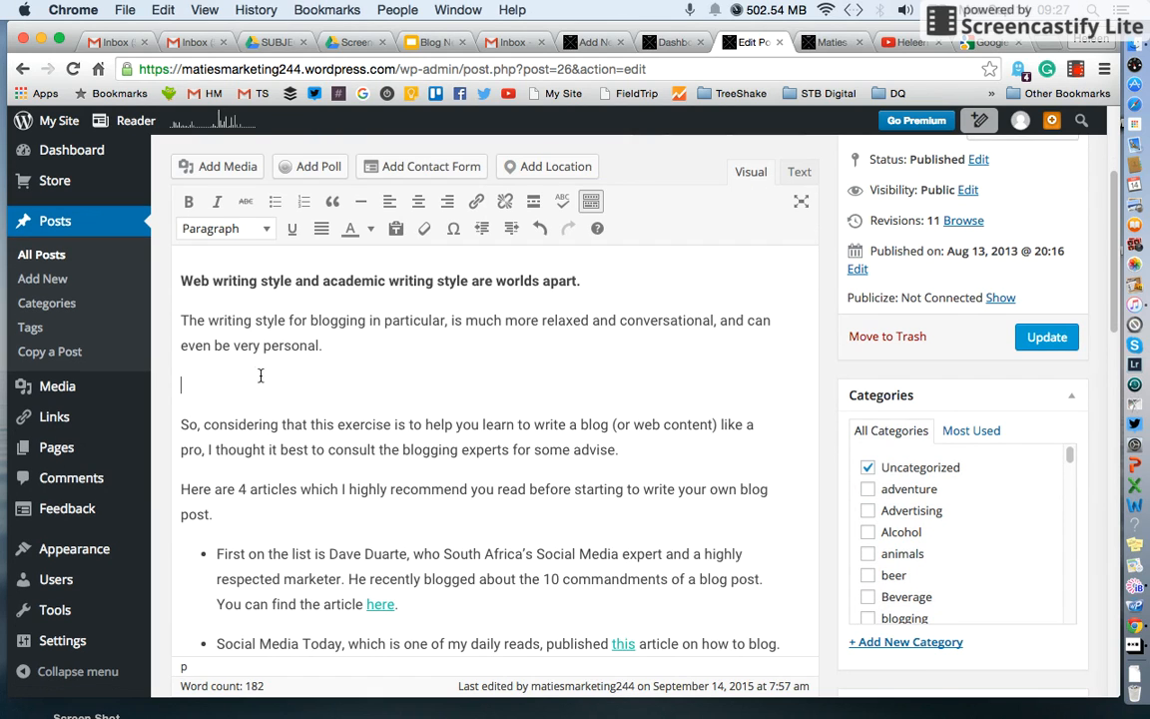
click(533, 201)
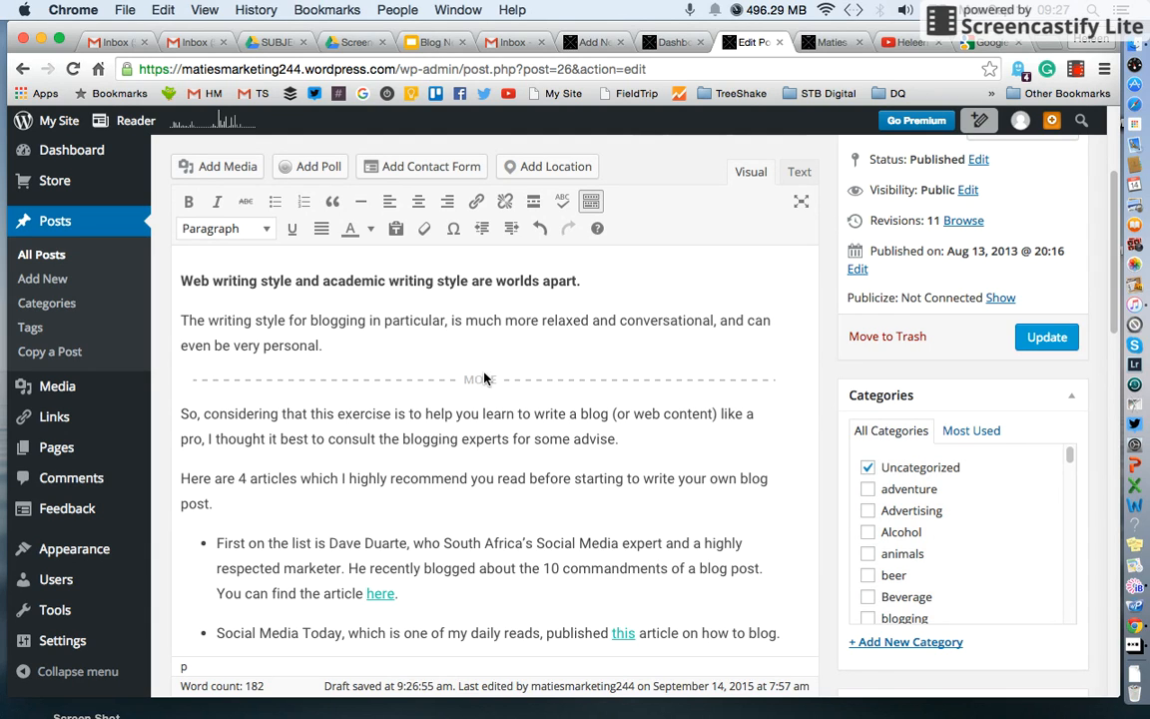
click(1048, 339)
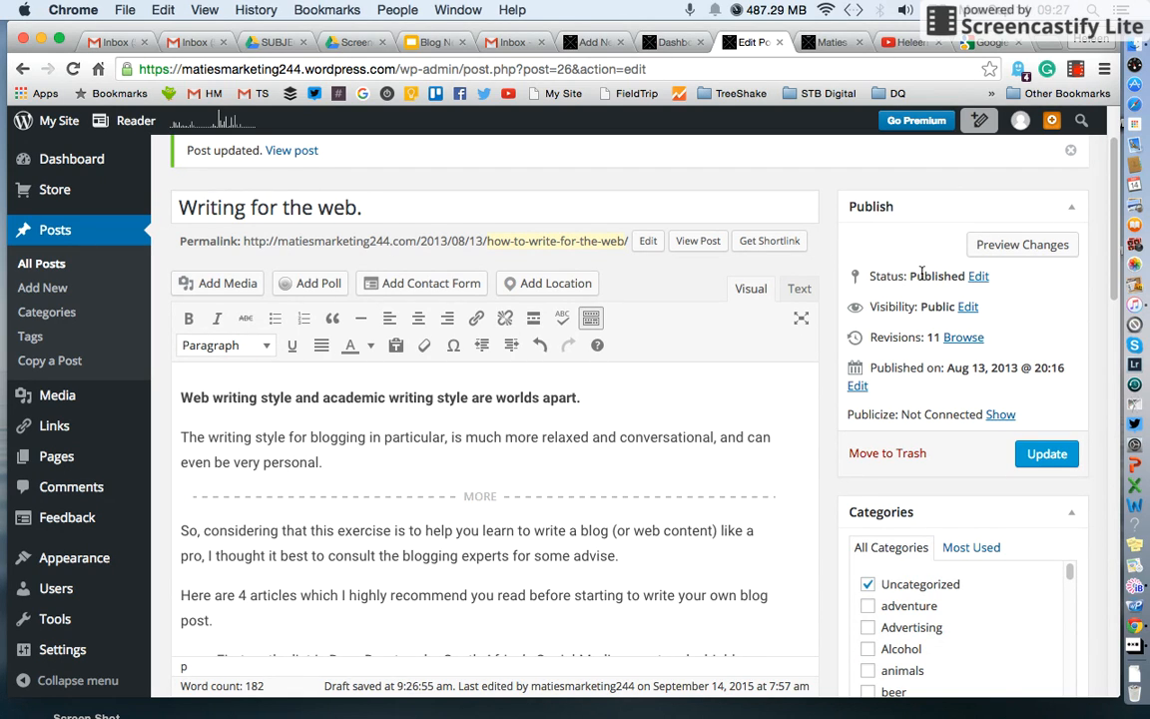
click(1039, 464)
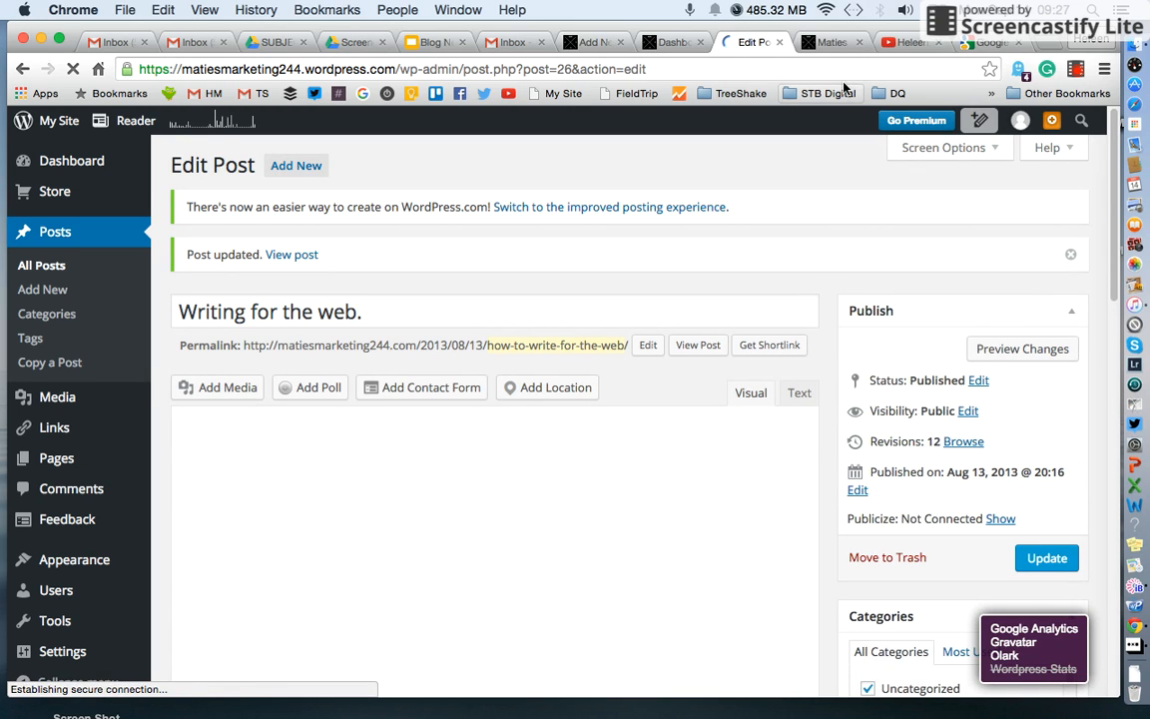
- Reload the blog's front page and check how the "Writing for the web." post is previewed
click(832, 44)
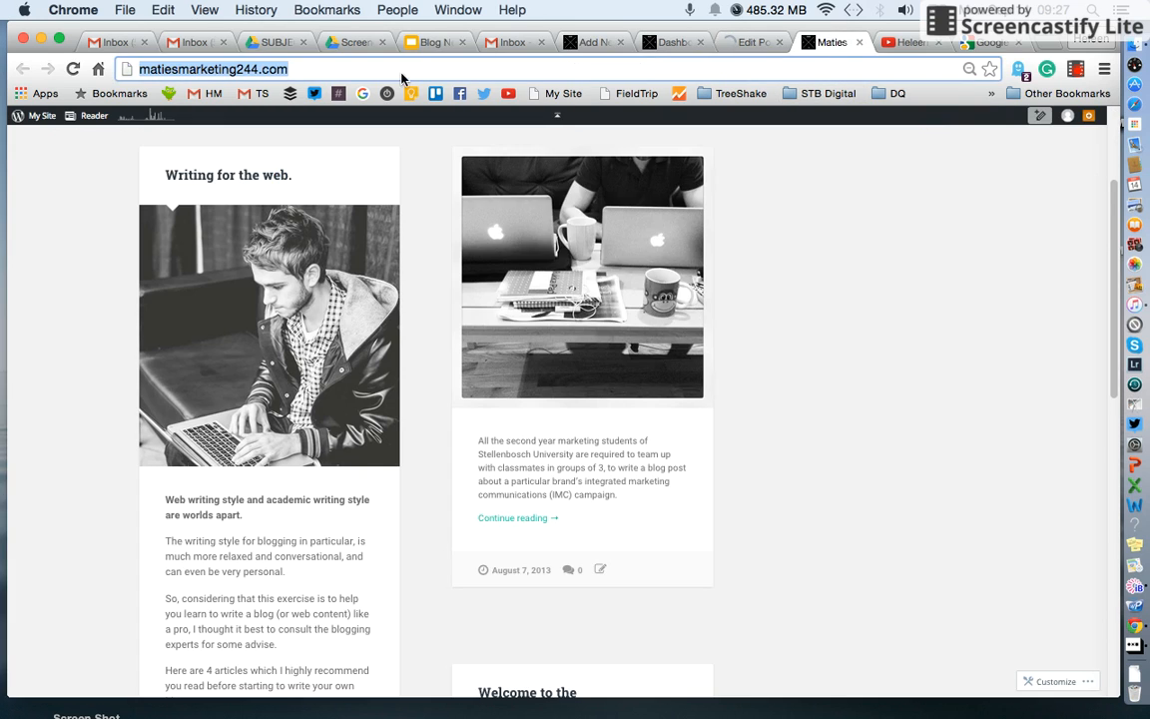
click(72, 68)
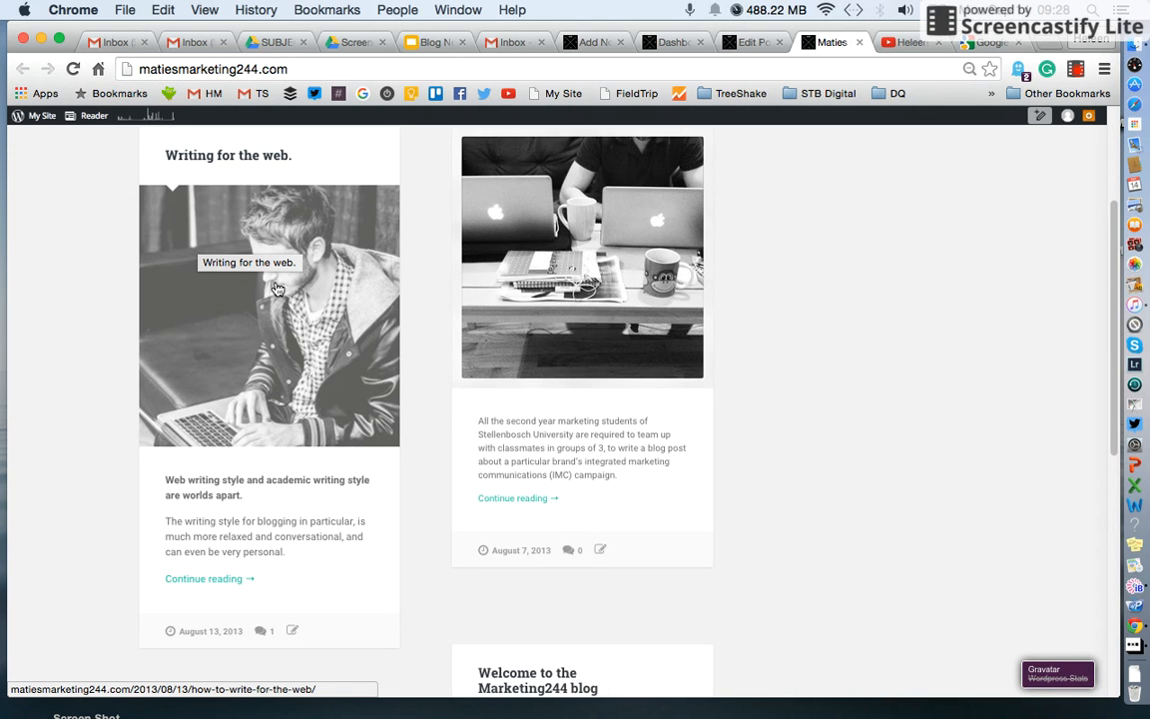
scroll(280, 300, down, 2)
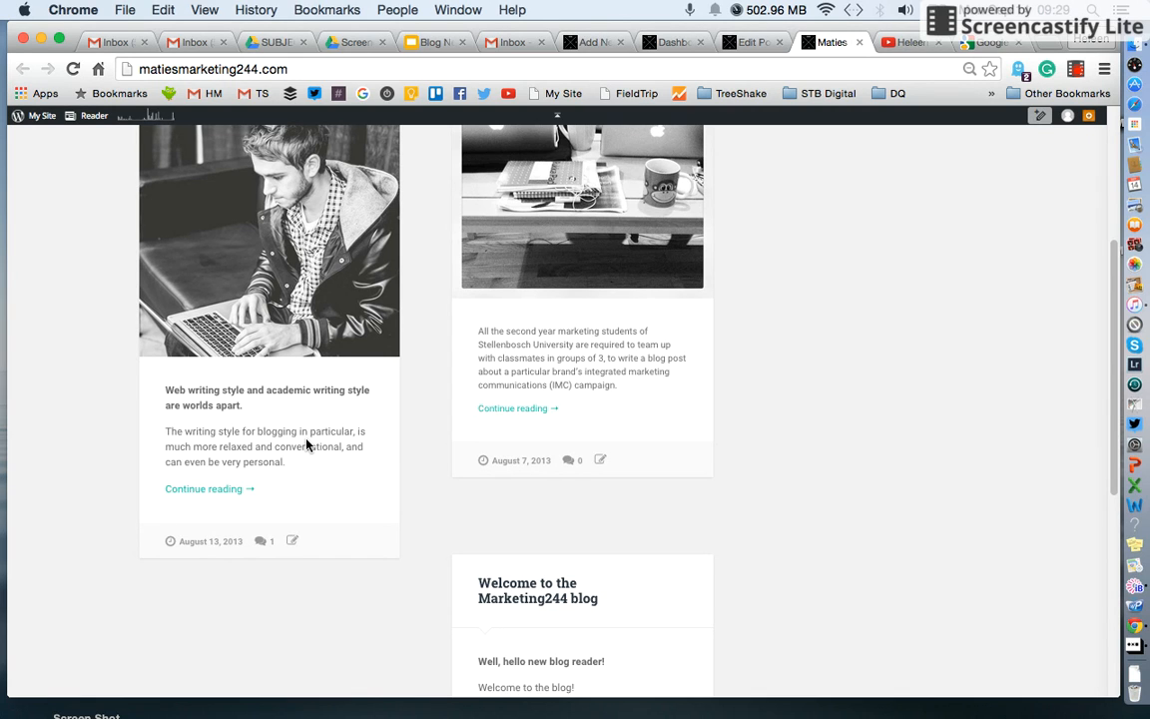
scroll(788, 508, up, 5)
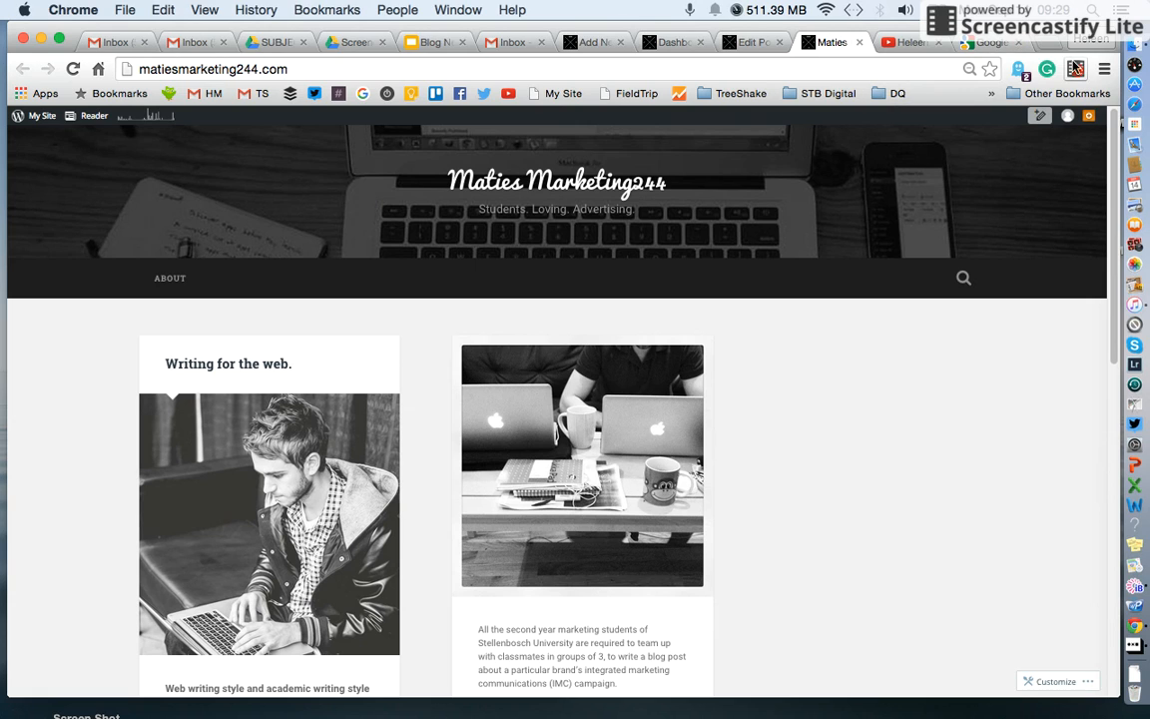
click(1075, 68)
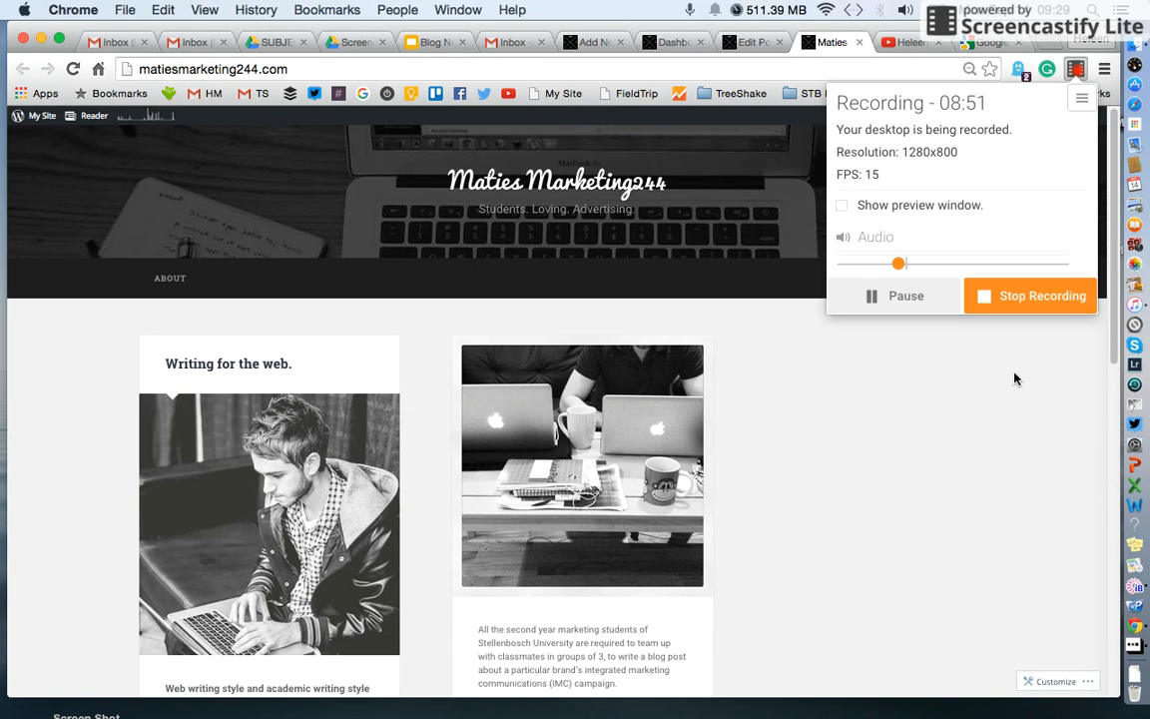